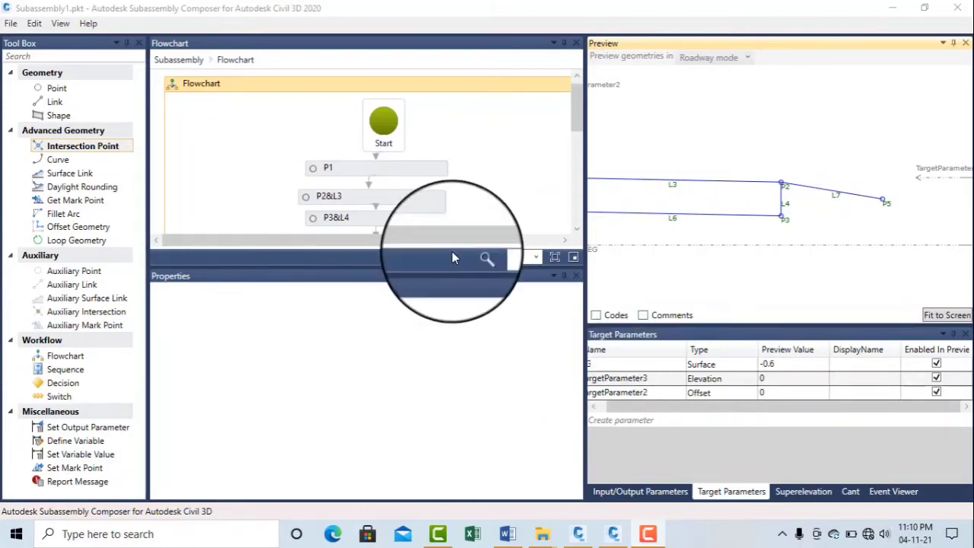
Step: Add an intersection point at the end of the flowchart and place it directly below link L7
{"action": "left_click", "coordinate": [89, 146]}
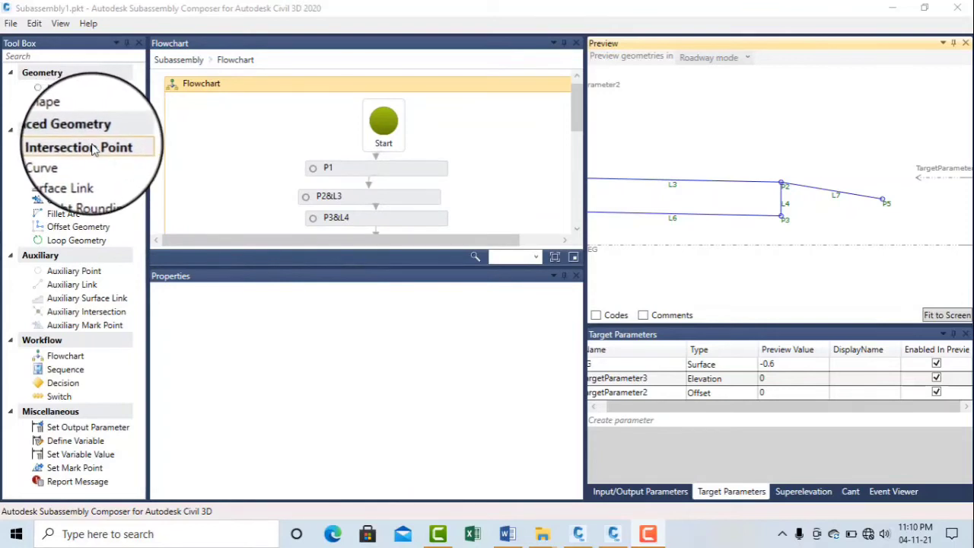
{"action": "left_click_drag", "start_coordinate": [574, 129], "coordinate": [576, 175]}
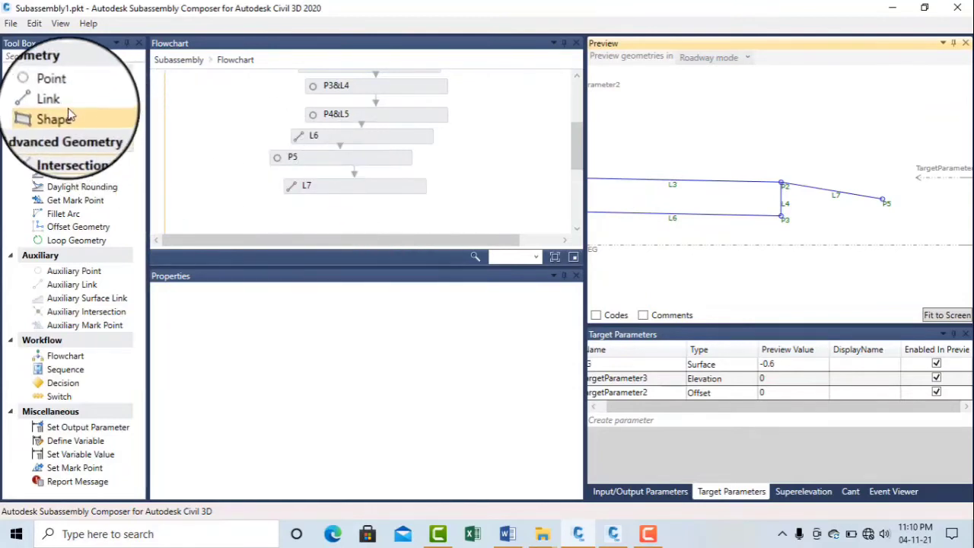
{"action": "left_click", "coordinate": [85, 153]}
{"action": "left_click_drag", "start_coordinate": [86, 152], "coordinate": [350, 158]}
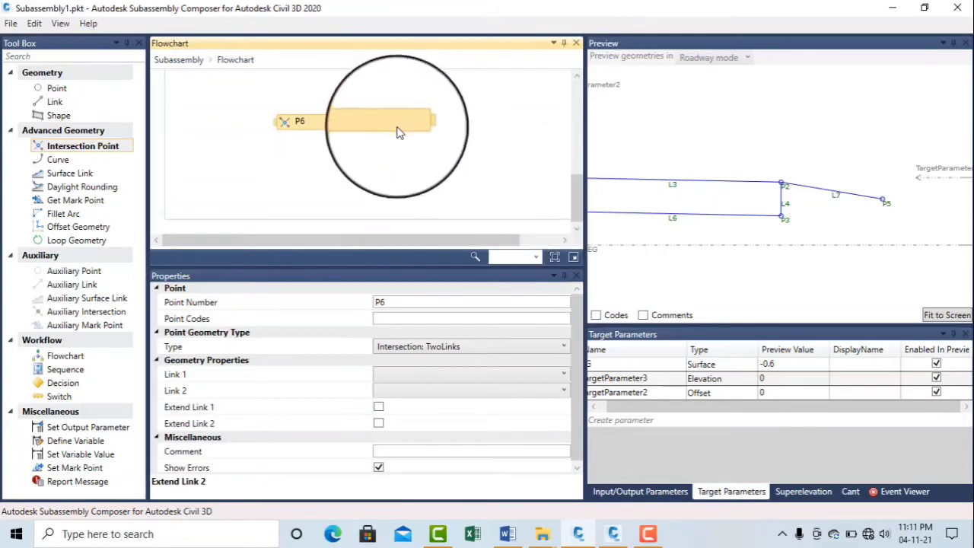
{"action": "key", "text": "Up"}
{"action": "key", "text": "Up"}
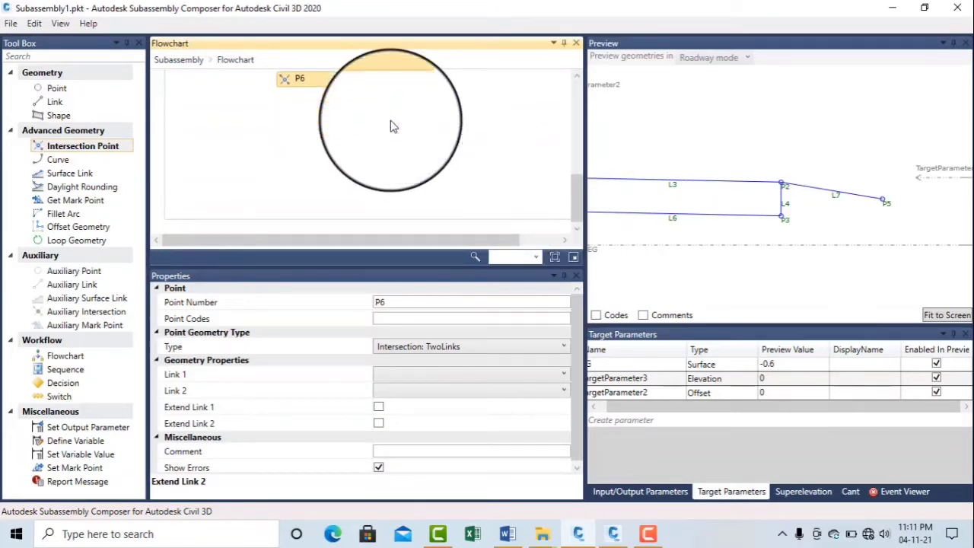
{"action": "left_click_drag", "start_coordinate": [580, 198], "coordinate": [580, 157]}
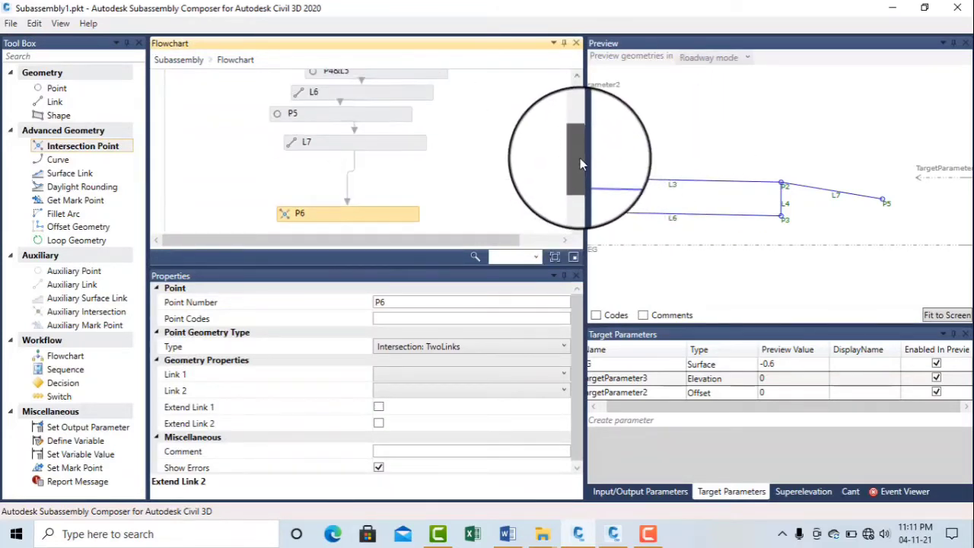
{"action": "key", "text": "Up"}
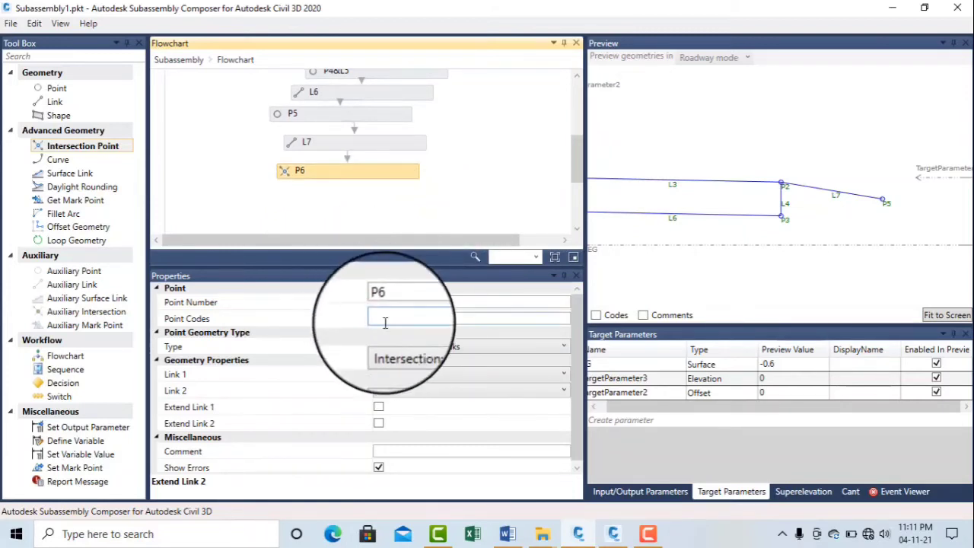
Step: Examine the geometry type and link options of P6, and the properties of link L7 and point P5
{"action": "left_click", "coordinate": [450, 346]}
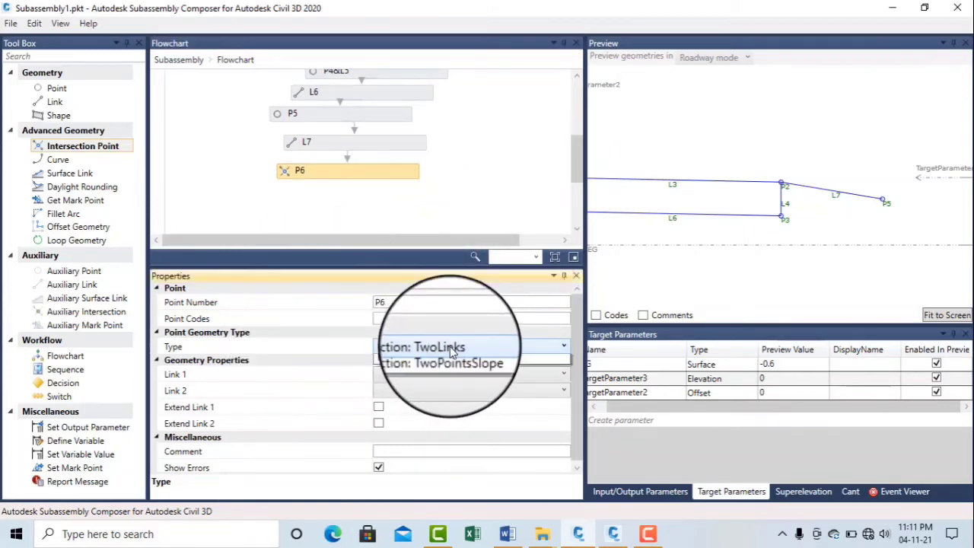
{"action": "left_click", "coordinate": [449, 377]}
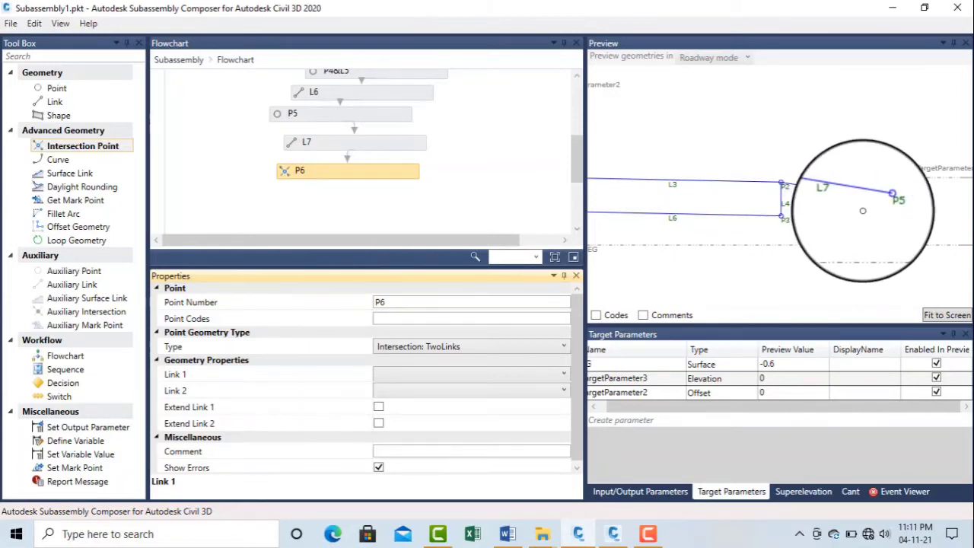
{"action": "left_click", "coordinate": [395, 146]}
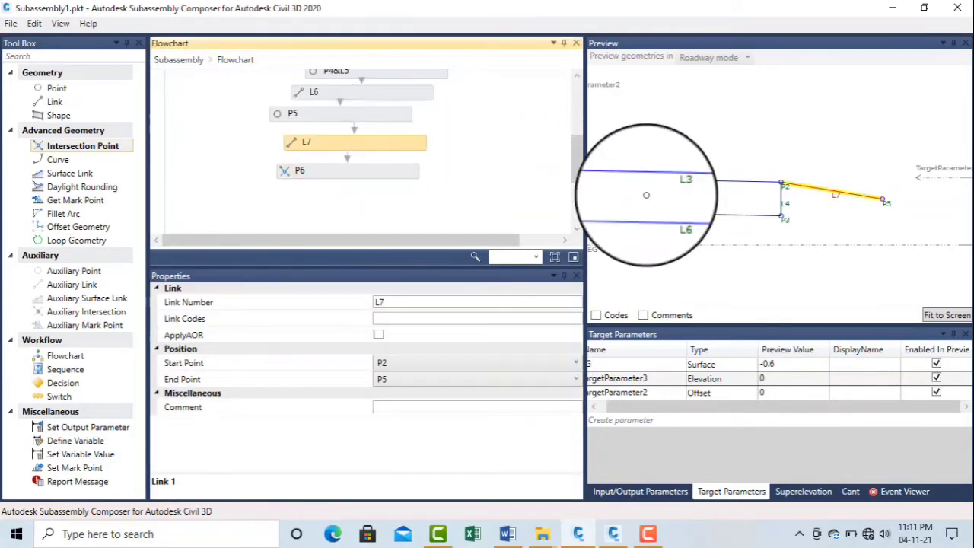
{"action": "left_click", "coordinate": [342, 114]}
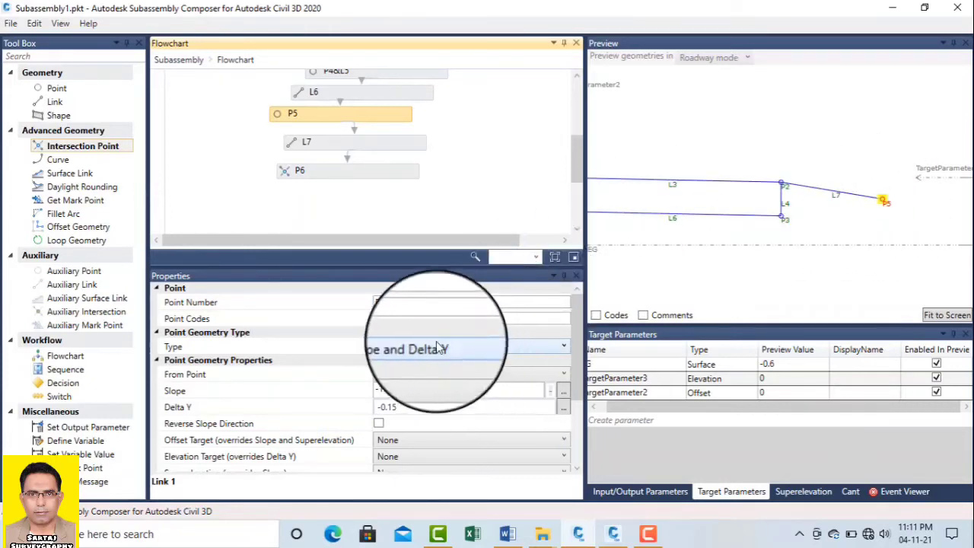
{"action": "left_click", "coordinate": [342, 173]}
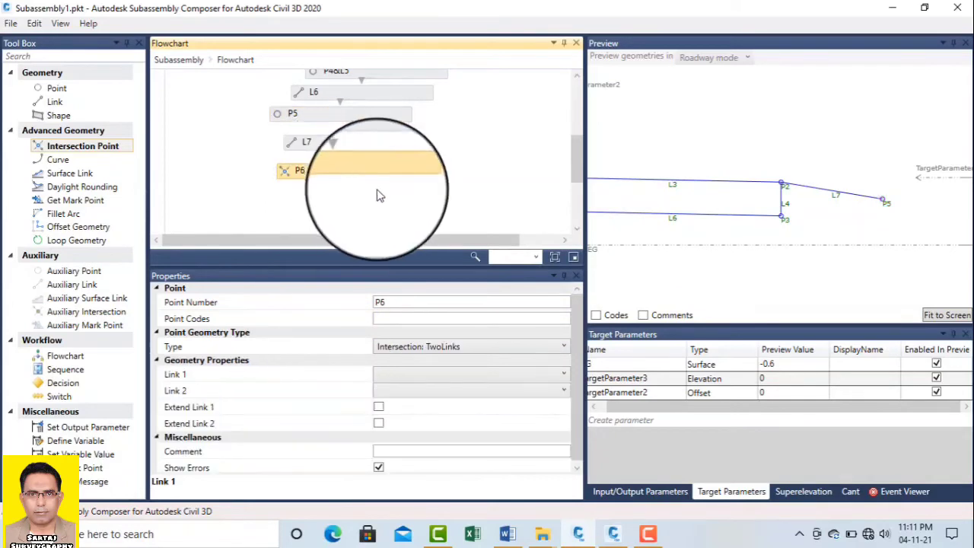
{"action": "left_click", "coordinate": [563, 348]}
{"action": "left_click", "coordinate": [474, 373]}
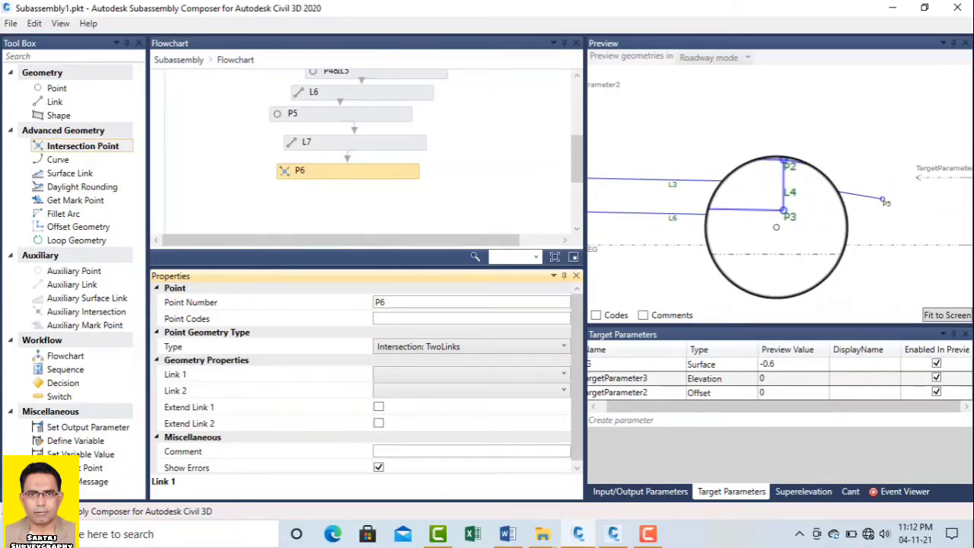
Step: Define P6 as the intersection of Link 1 L6 and Link 2 L7, with both links extended
{"action": "left_click", "coordinate": [426, 376]}
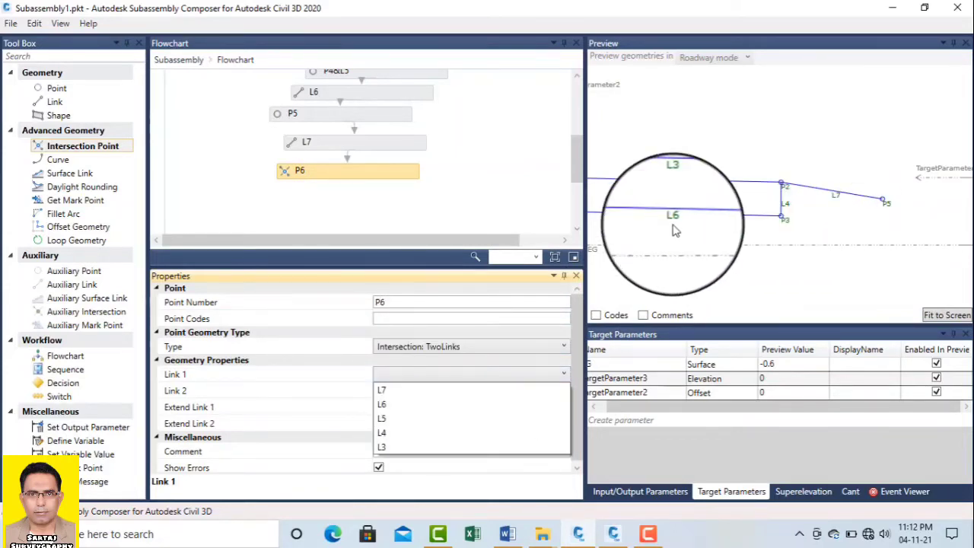
{"action": "left_click", "coordinate": [395, 408]}
{"action": "left_click", "coordinate": [407, 391]}
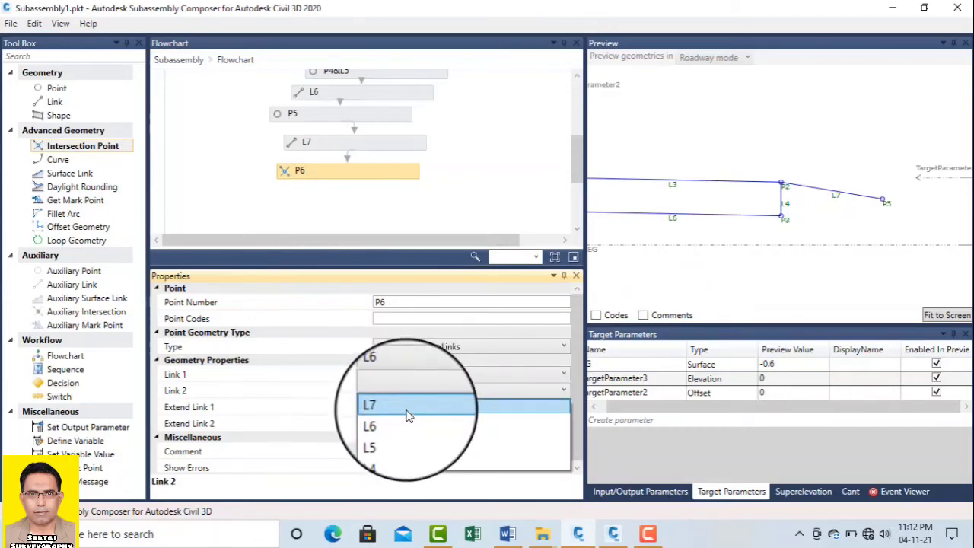
{"action": "left_click", "coordinate": [407, 415]}
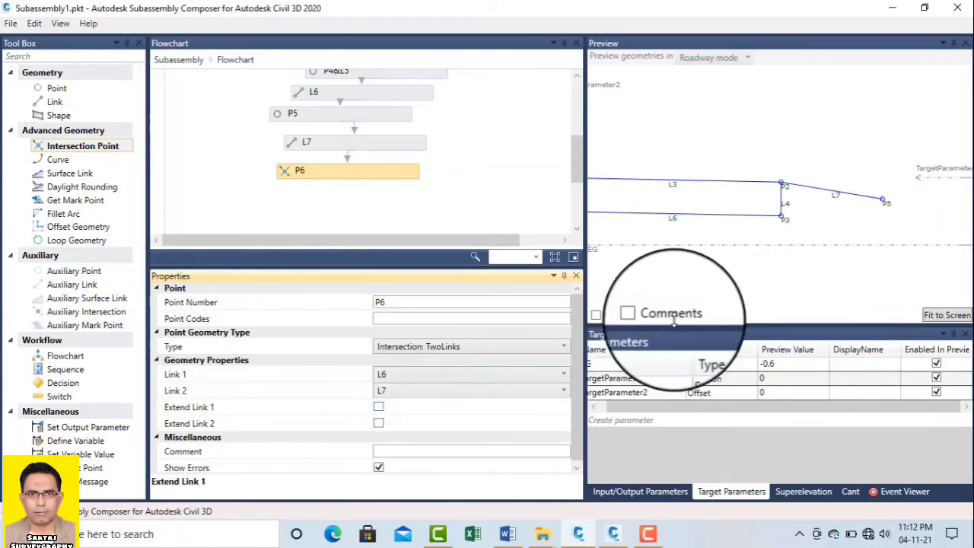
{"action": "left_click", "coordinate": [926, 314]}
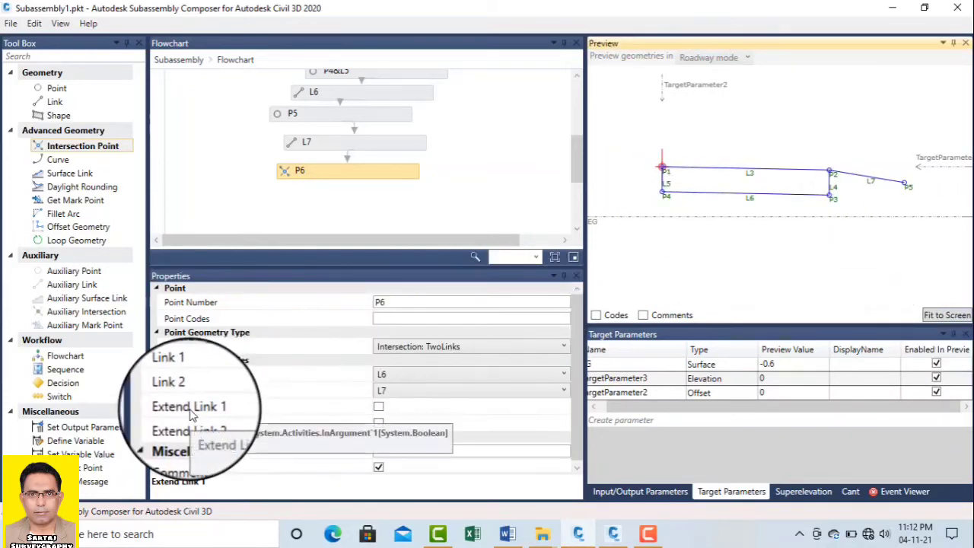
{"action": "left_click", "coordinate": [381, 410]}
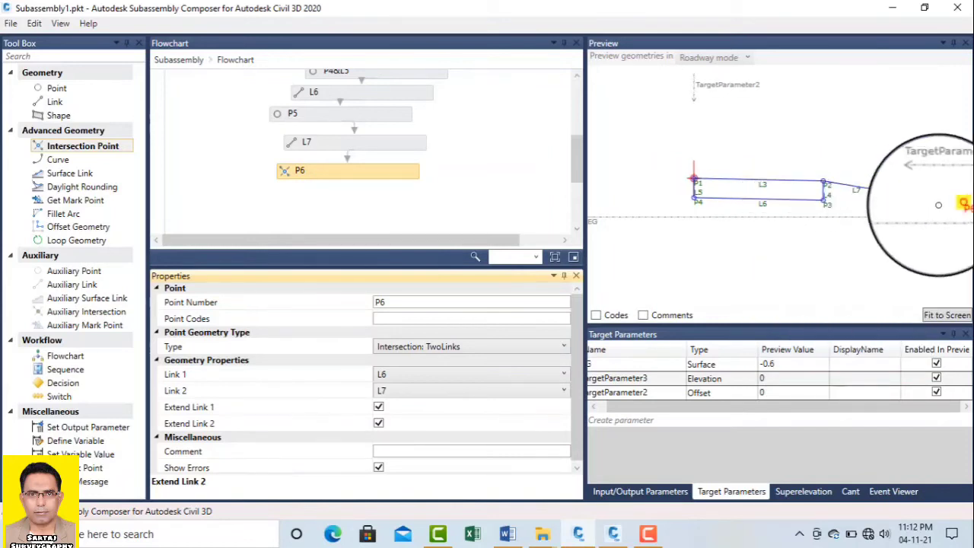
{"action": "middle_click_drag", "start_coordinate": [955, 204], "coordinate": [808, 226]}
{"action": "scroll", "coordinate": [810, 227], "scroll_direction": "up", "scroll_amount": 2}
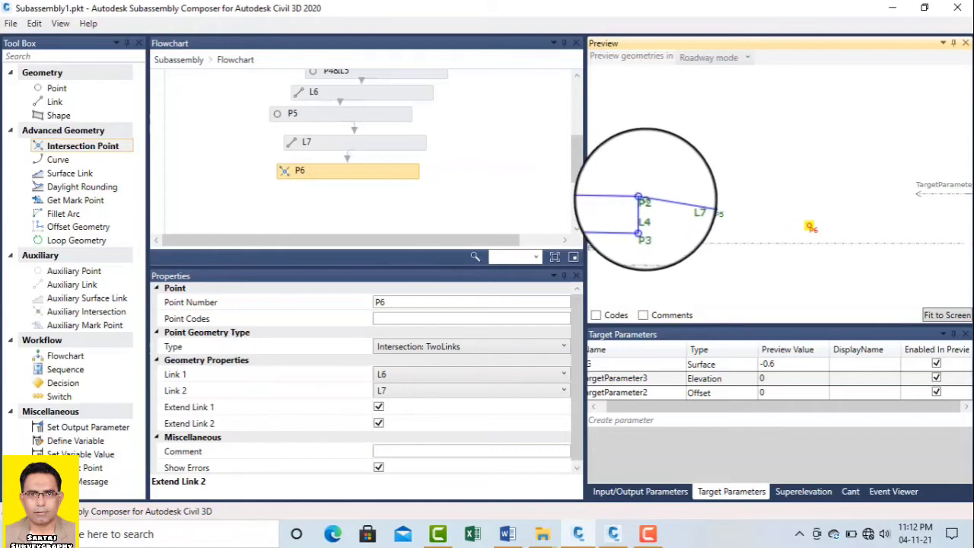
Step: Check which points are available as the end point of link L7
{"action": "left_click", "coordinate": [346, 144]}
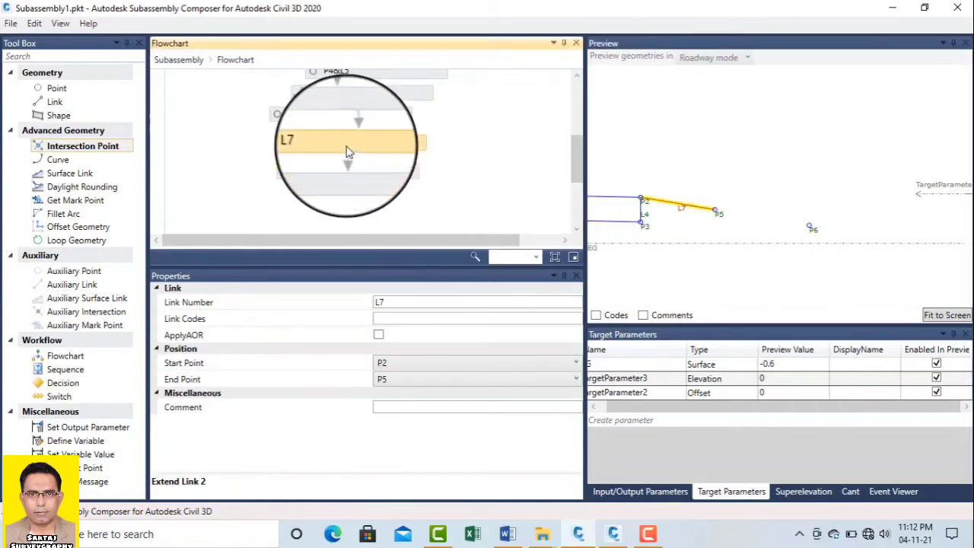
{"action": "left_click", "coordinate": [402, 380]}
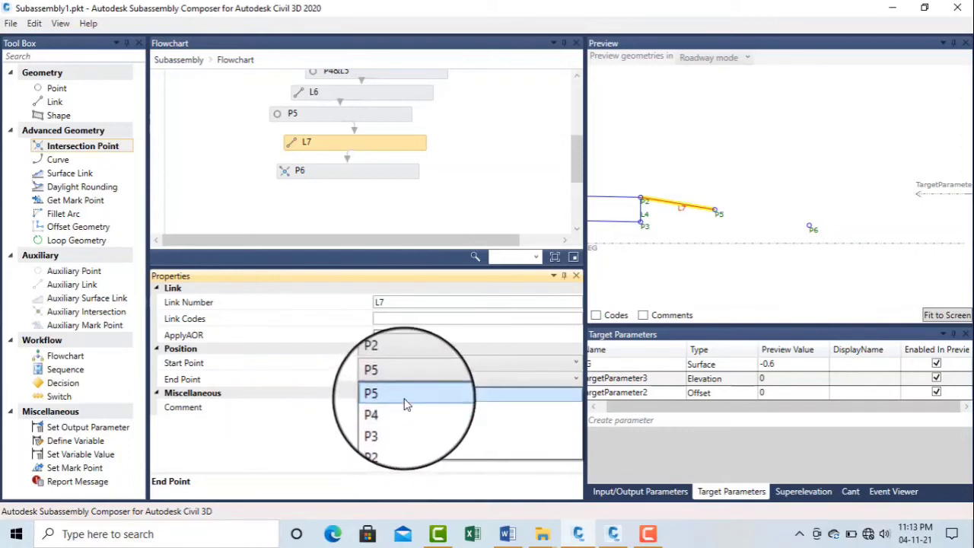
{"action": "left_click", "coordinate": [406, 402]}
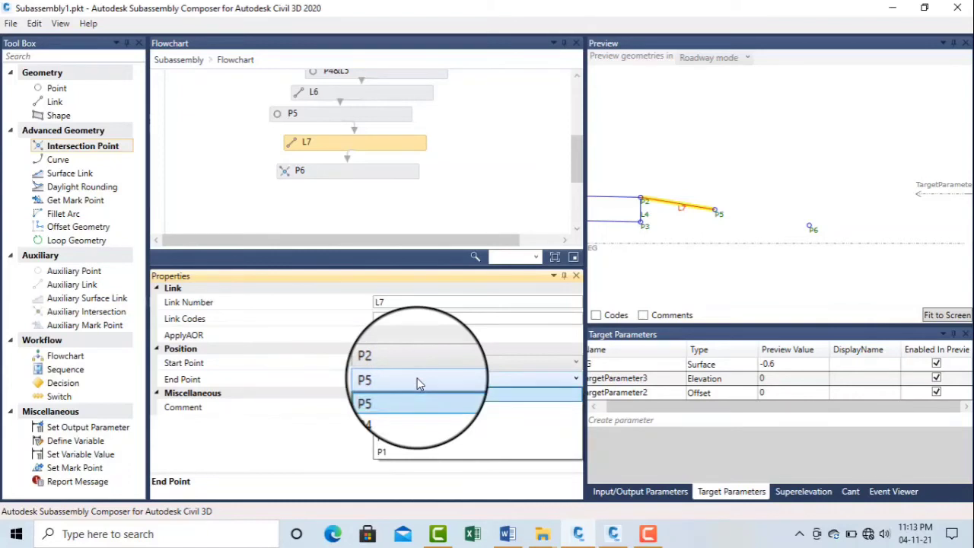
{"action": "left_click", "coordinate": [418, 381]}
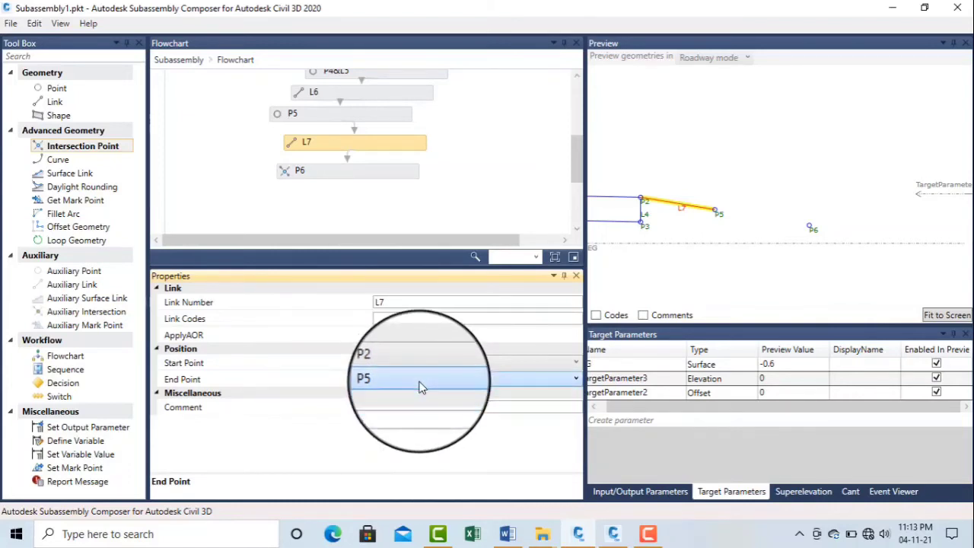
Step: Add a link below P6 in the flowchart and undo the last two flowchart changes
{"action": "left_click_drag", "start_coordinate": [71, 99], "coordinate": [333, 192]}
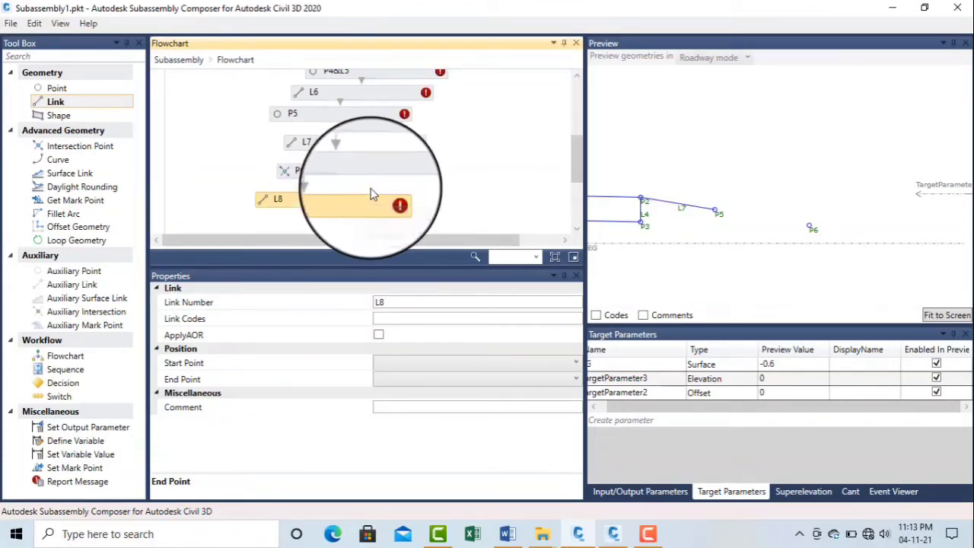
{"action": "left_click", "coordinate": [356, 224]}
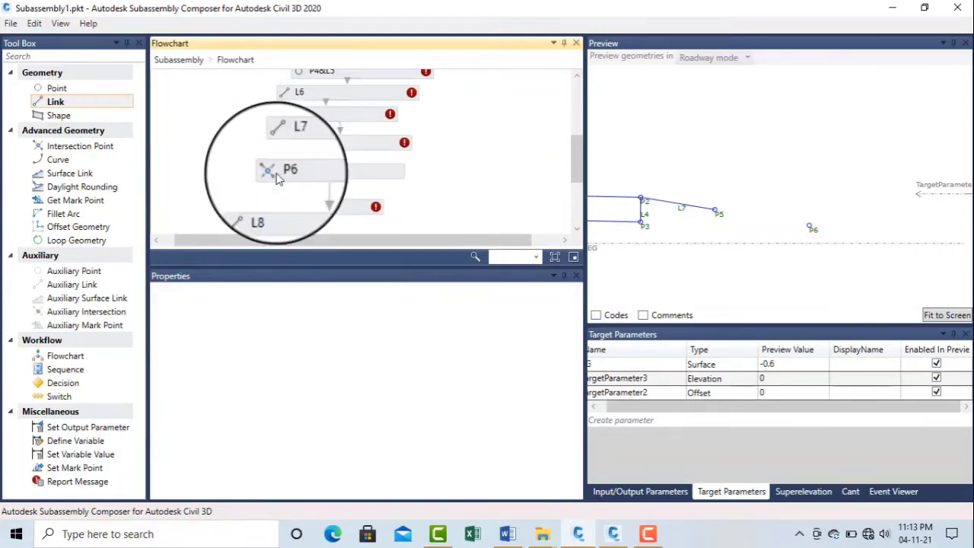
{"action": "left_click", "coordinate": [34, 23]}
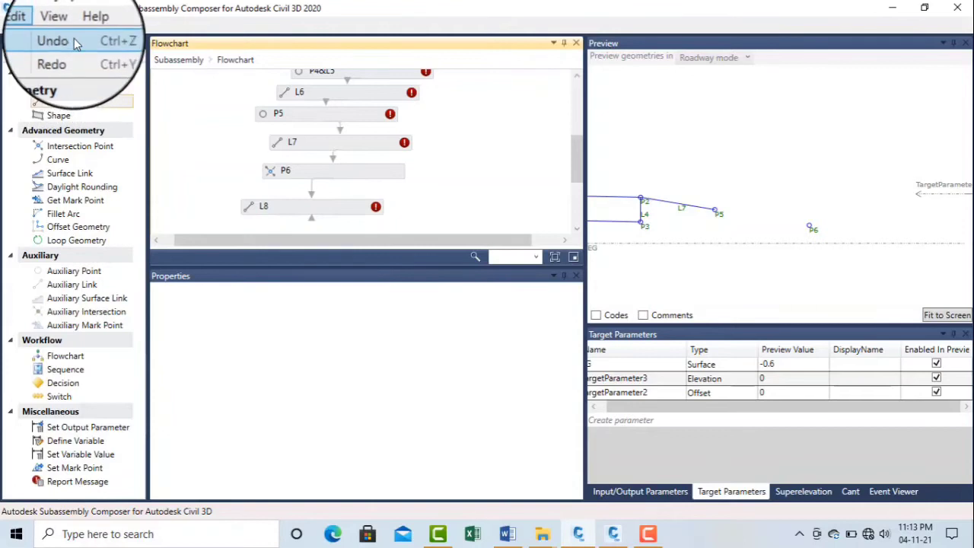
{"action": "left_click", "coordinate": [74, 38]}
{"action": "left_click", "coordinate": [35, 22]}
{"action": "left_click", "coordinate": [61, 38]}
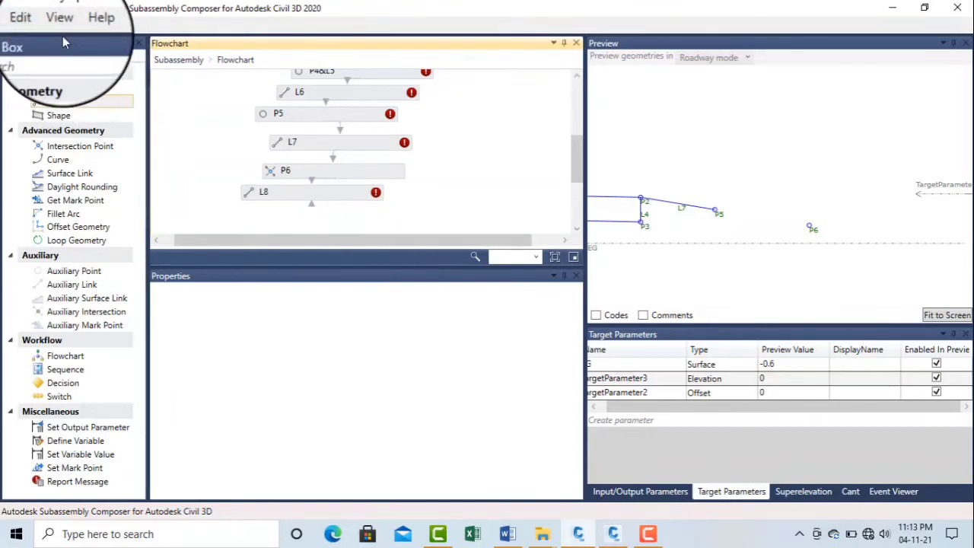
{"action": "left_click", "coordinate": [647, 534]}
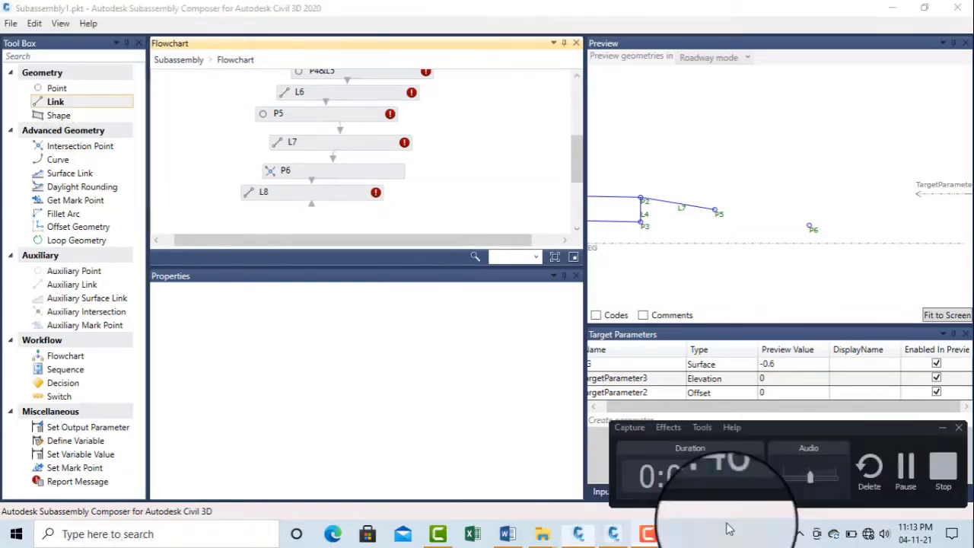
{"action": "left_click", "coordinate": [891, 474]}
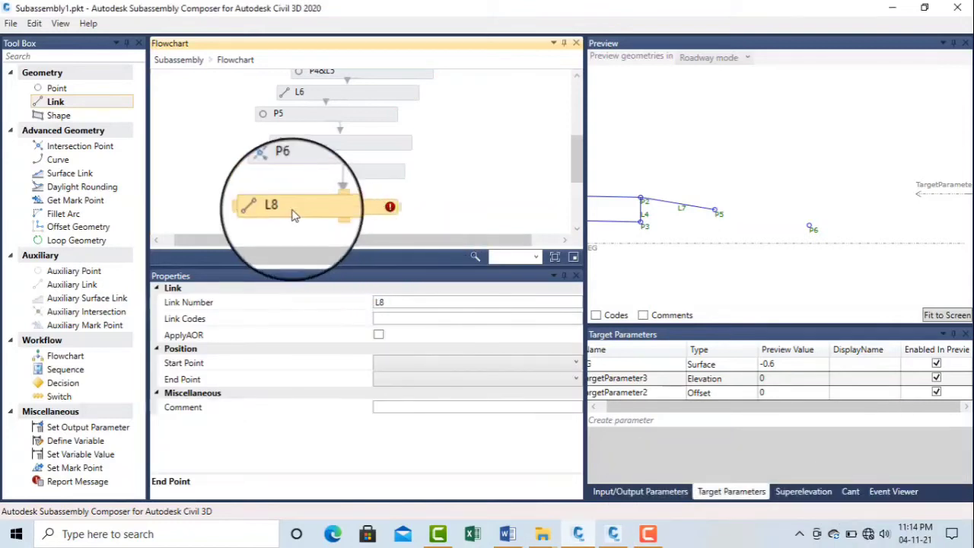
Step: Set link L8 to start at point P5 and end at point P6
{"action": "left_click", "coordinate": [401, 367]}
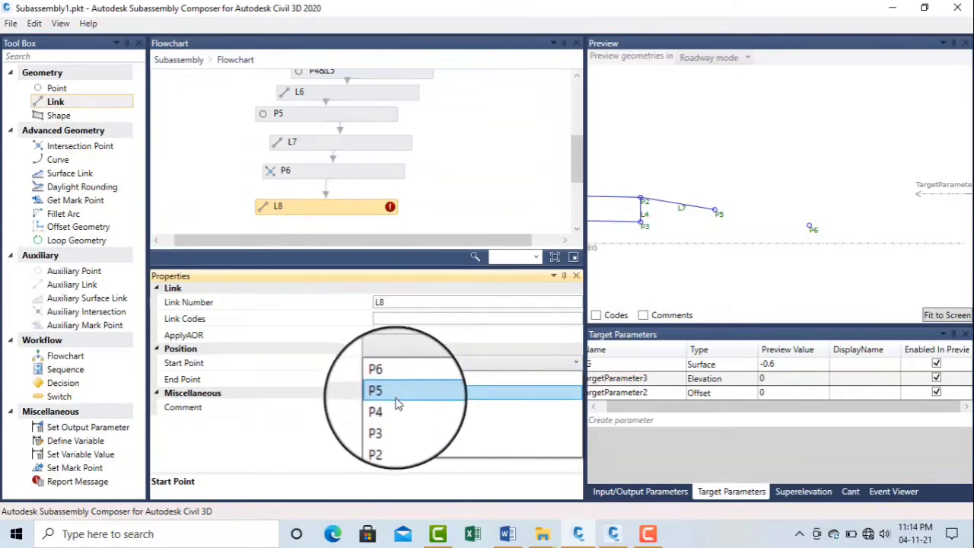
{"action": "left_click", "coordinate": [396, 401]}
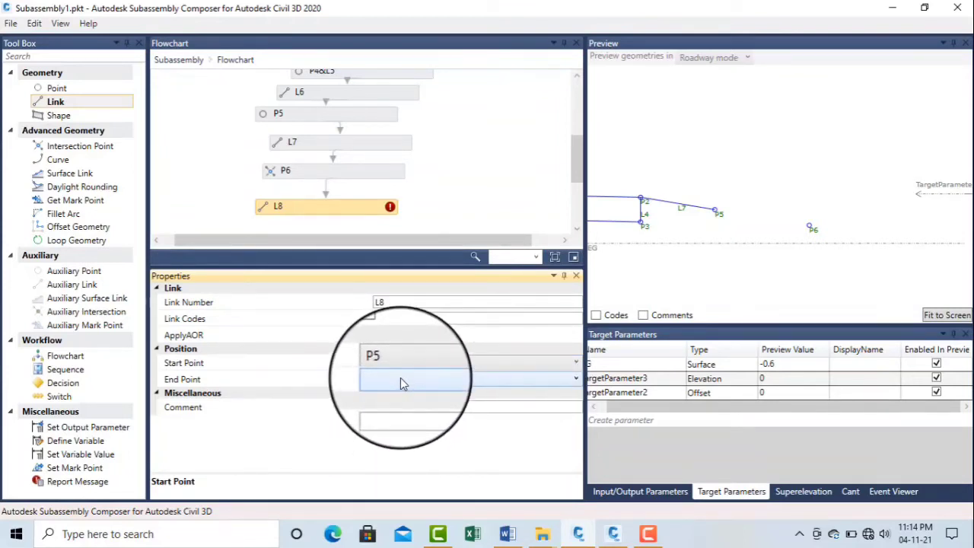
{"action": "left_click", "coordinate": [402, 378]}
{"action": "left_click", "coordinate": [400, 398]}
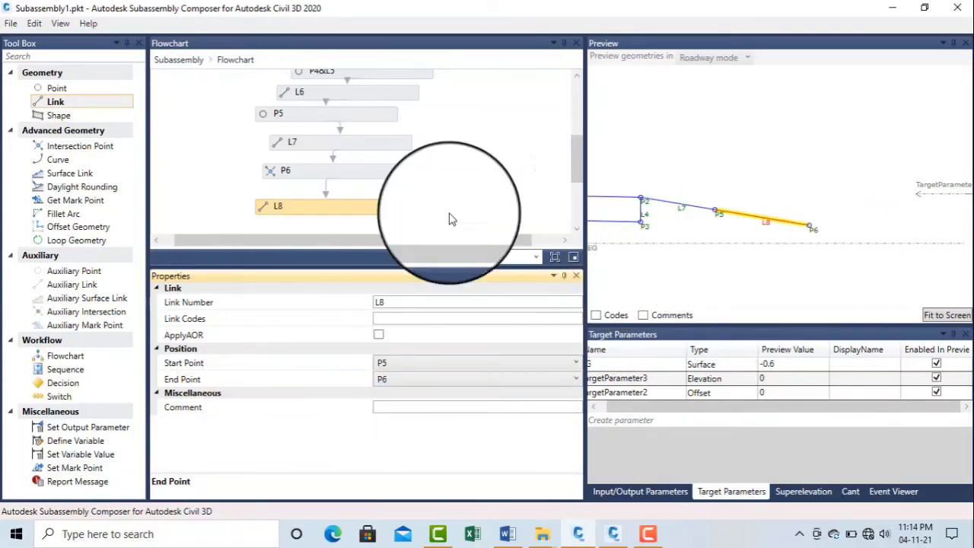
Step: Add a link below L8 in the flowchart that starts at point P3 and ends at point P6
{"action": "left_click", "coordinate": [77, 104]}
{"action": "left_click", "coordinate": [577, 228]}
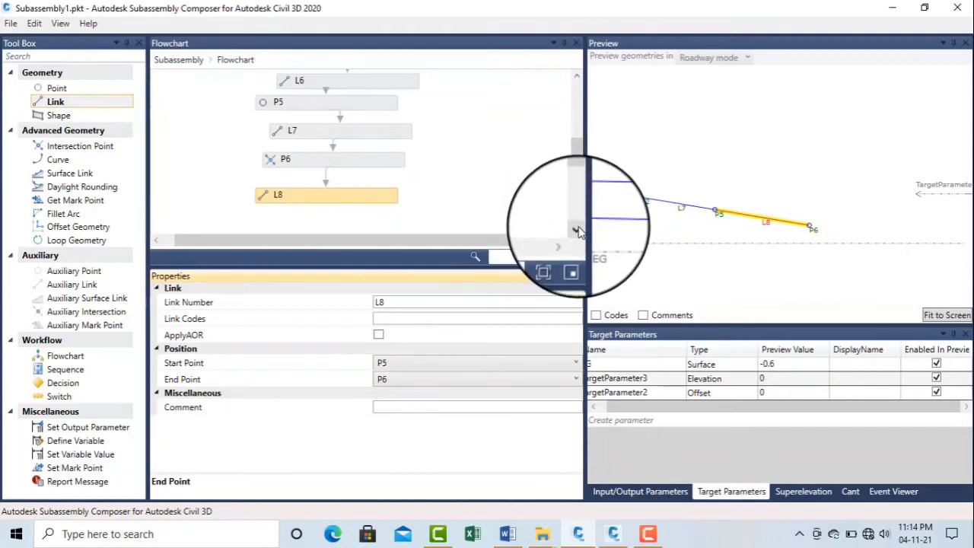
{"action": "left_click_drag", "start_coordinate": [93, 102], "coordinate": [367, 215]}
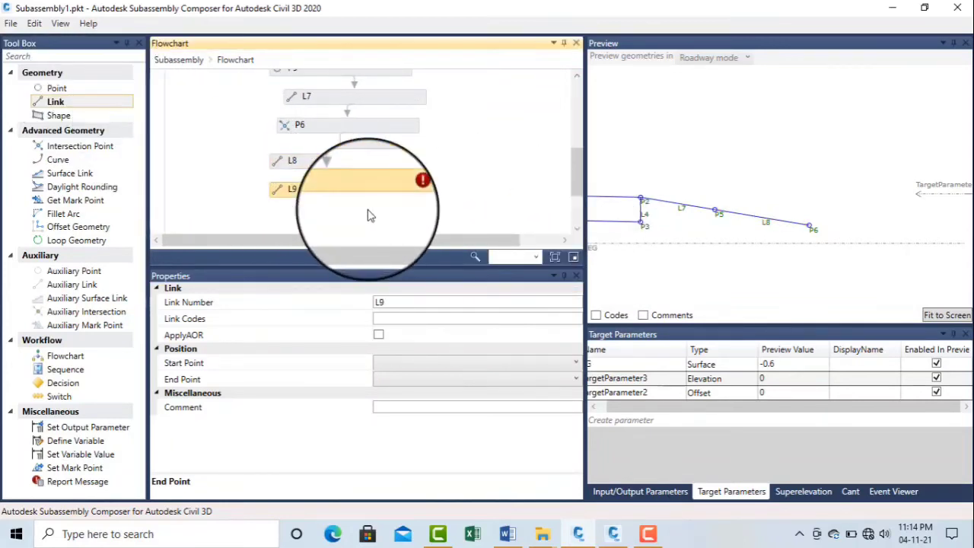
{"action": "left_click", "coordinate": [400, 366]}
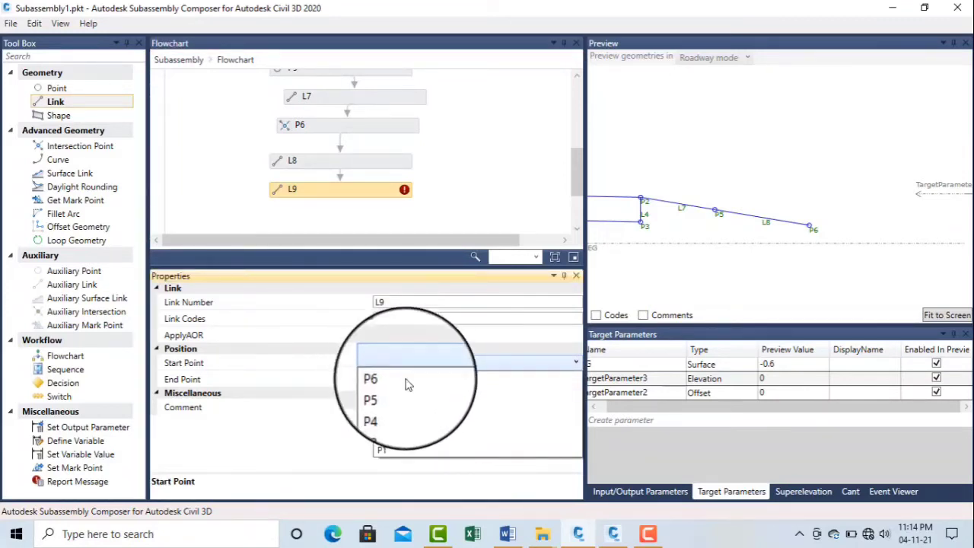
{"action": "left_click", "coordinate": [408, 419]}
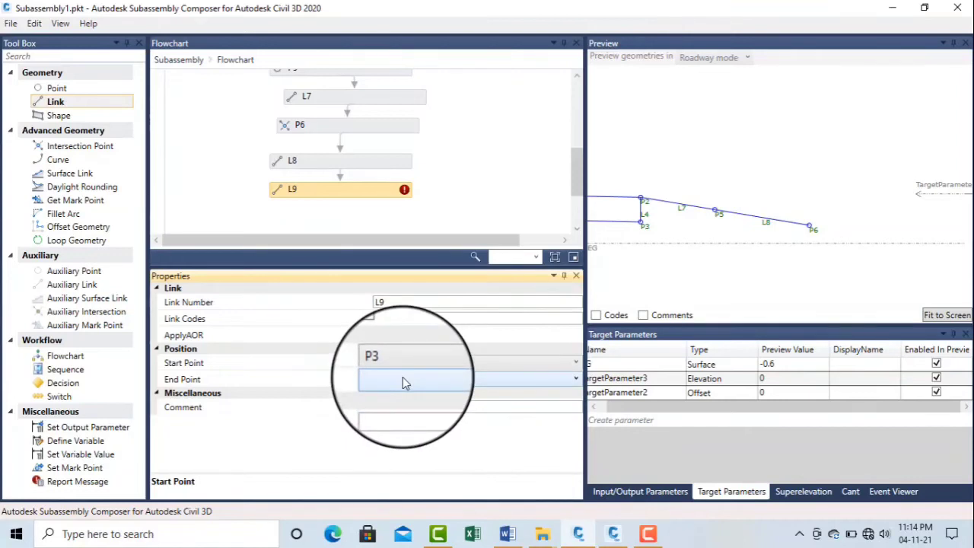
{"action": "left_click", "coordinate": [402, 377]}
{"action": "left_click", "coordinate": [403, 394]}
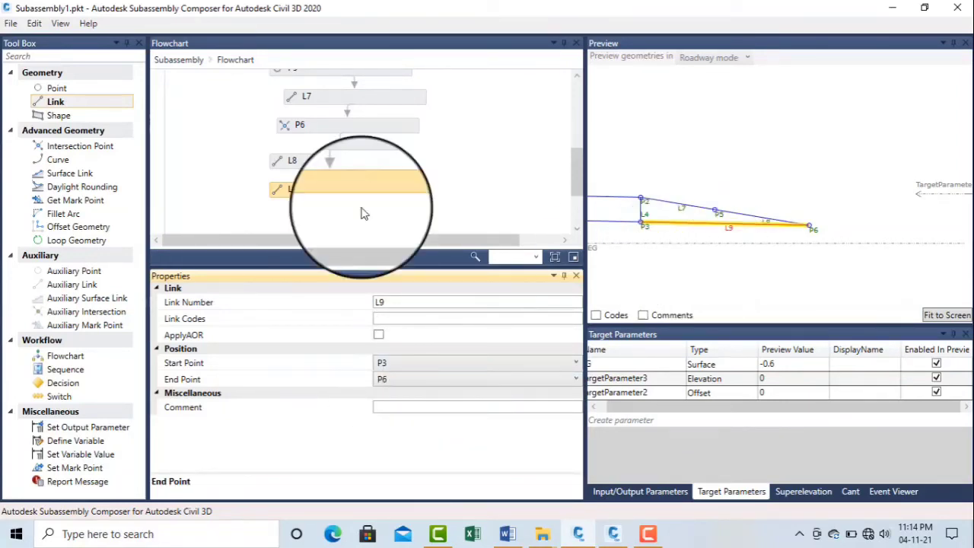
{"action": "scroll", "coordinate": [781, 222], "scroll_direction": "down", "scroll_amount": 2}
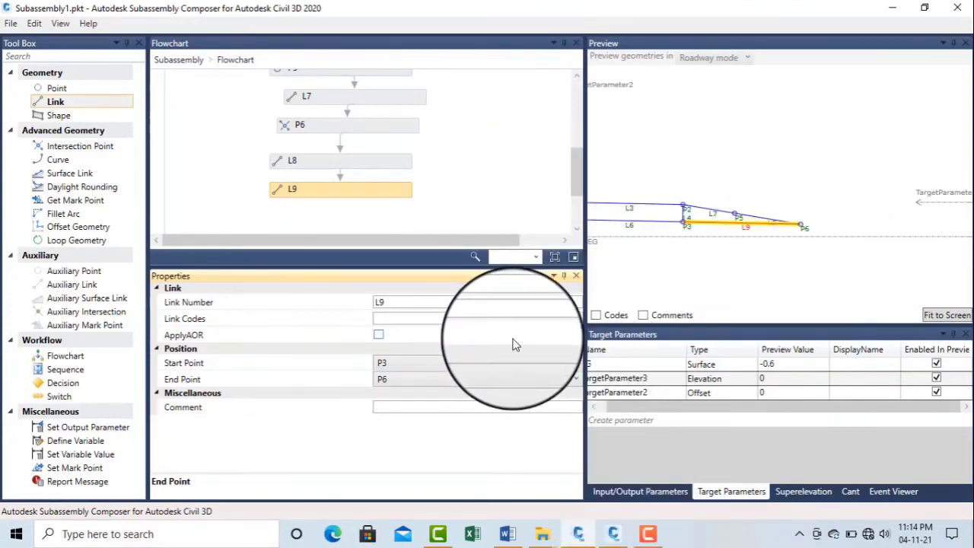
{"action": "left_click", "coordinate": [648, 535]}
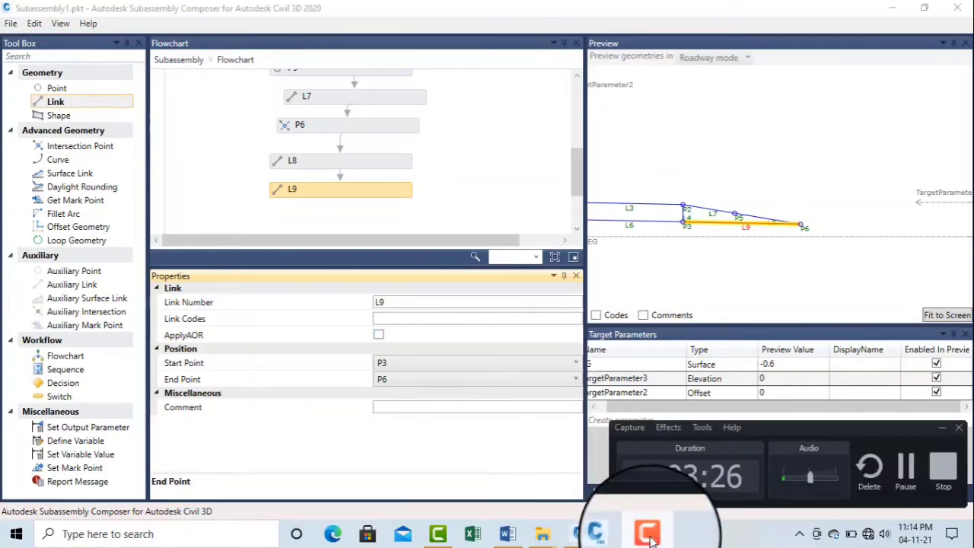
{"action": "left_click", "coordinate": [907, 476]}
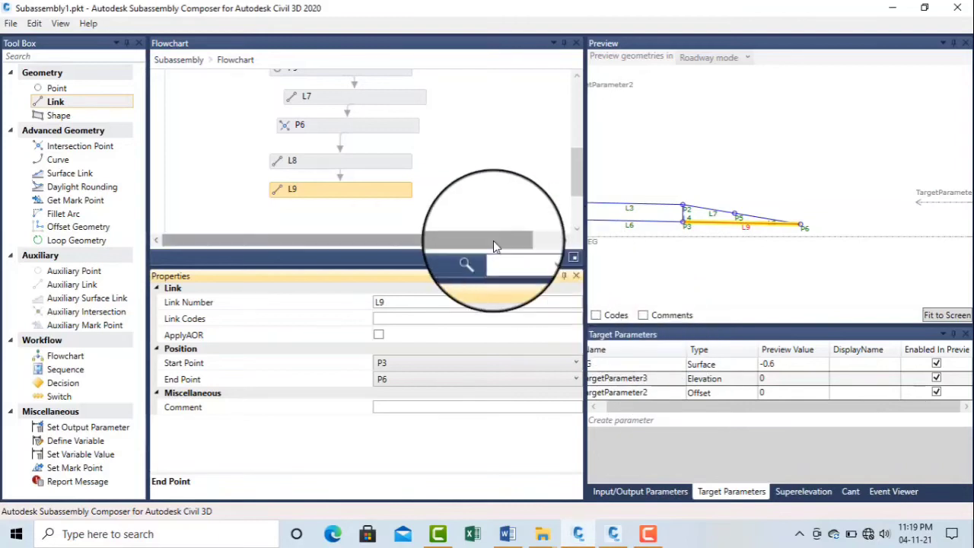
Step: Delete links L9, L8 and L7 and points P6 and P5 from the flowchart, leaving L6 as the last element
{"action": "left_click", "coordinate": [370, 197]}
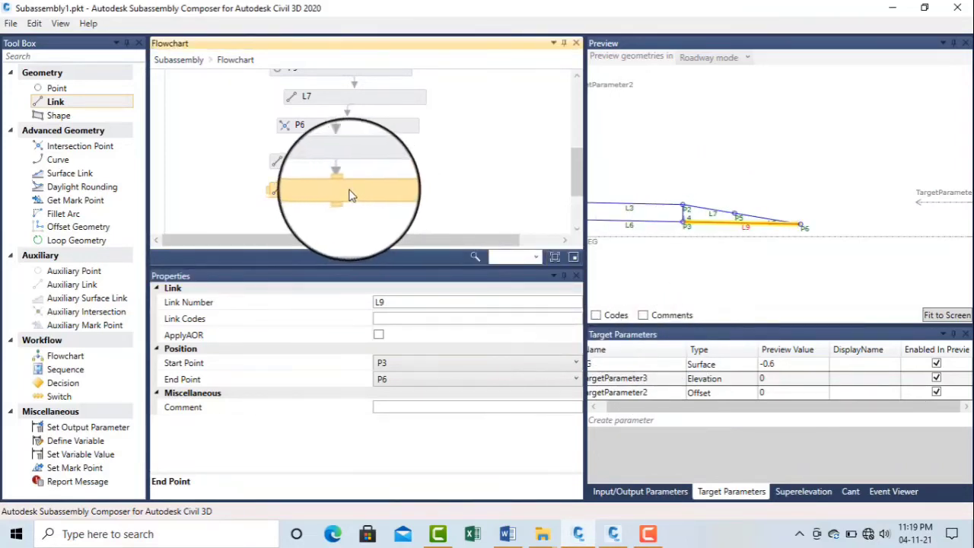
{"action": "key", "text": "Delete"}
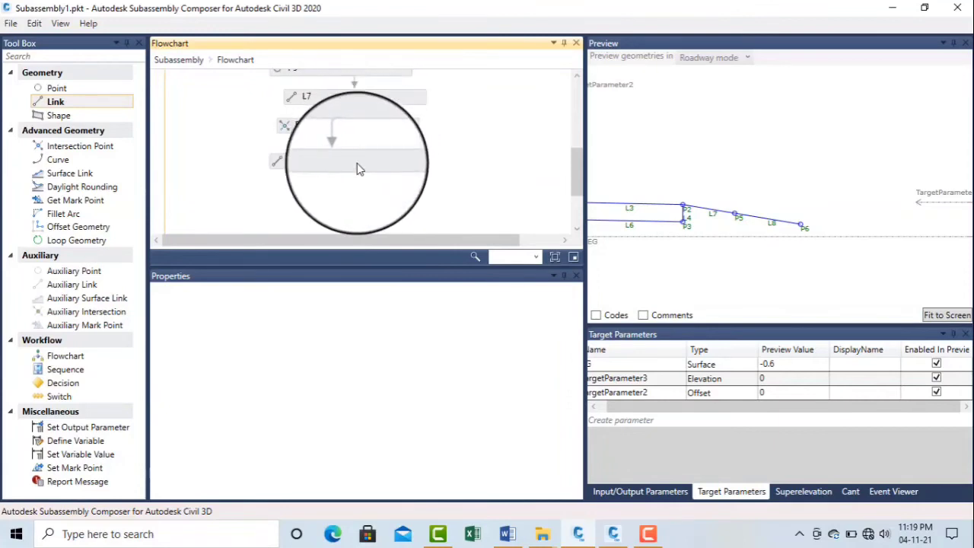
{"action": "left_click", "coordinate": [363, 156]}
{"action": "key", "text": "Delete"}
{"action": "left_click", "coordinate": [368, 125]}
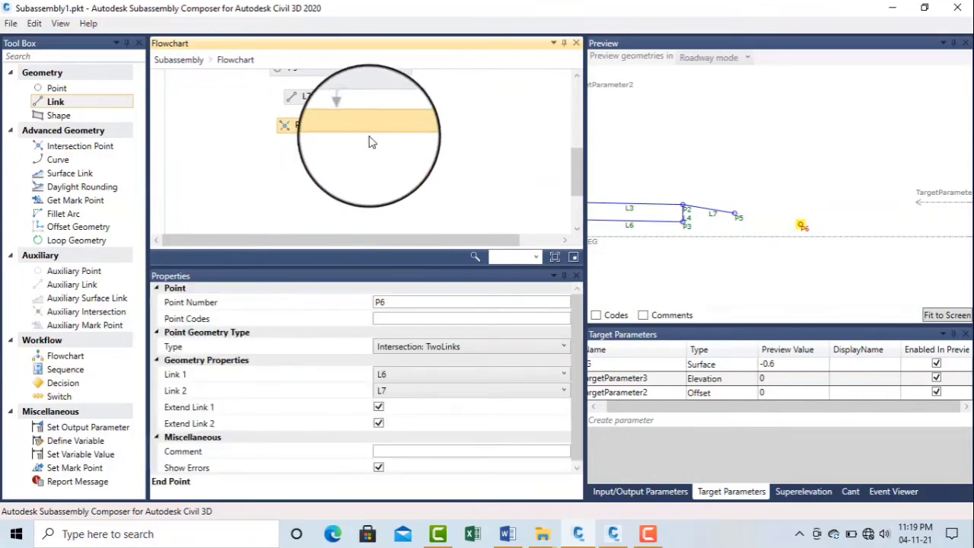
{"action": "key", "text": "Delete"}
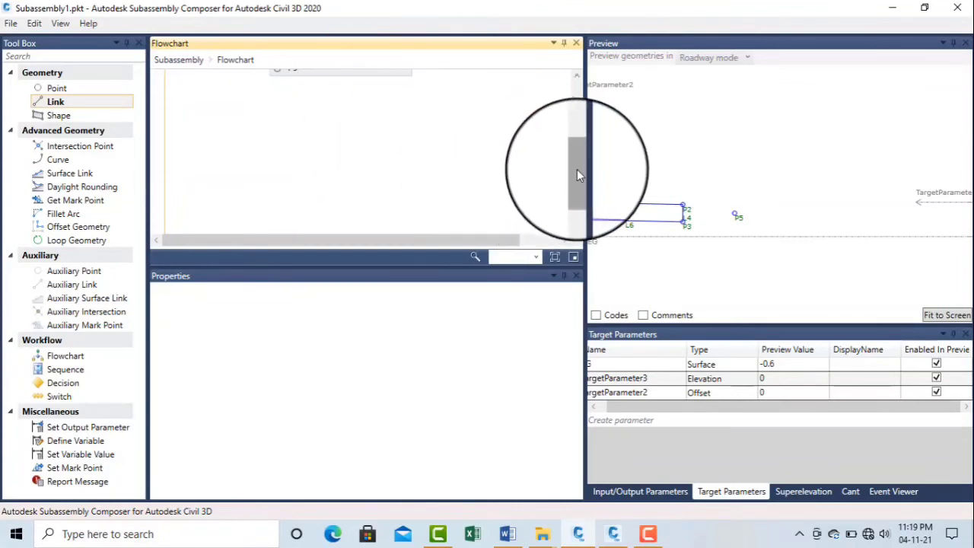
{"action": "left_click_drag", "start_coordinate": [576, 169], "coordinate": [575, 151]}
{"action": "left_click", "coordinate": [402, 145]}
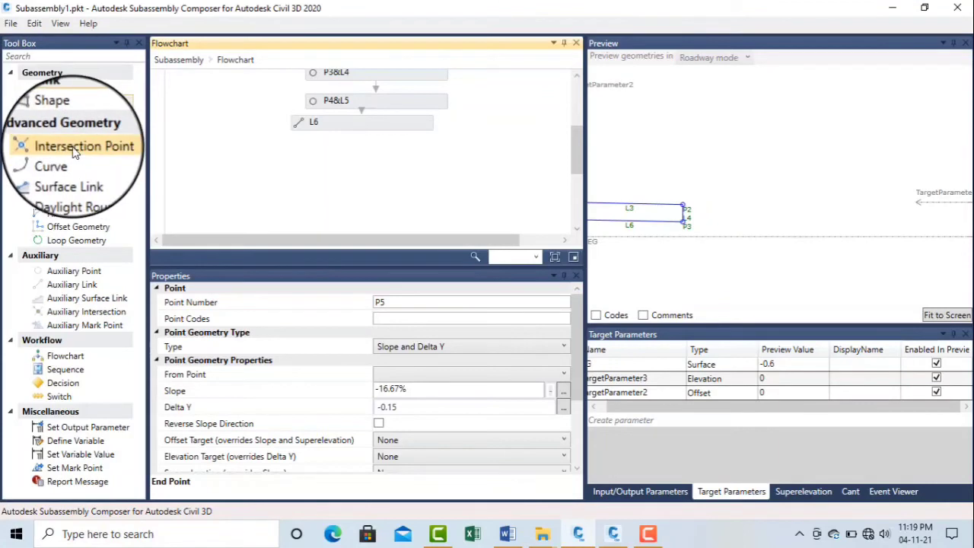
Step: Add an intersection point below L6 in the flowchart and undo the extra connector between the two elements
{"action": "left_click_drag", "start_coordinate": [76, 145], "coordinate": [373, 175]}
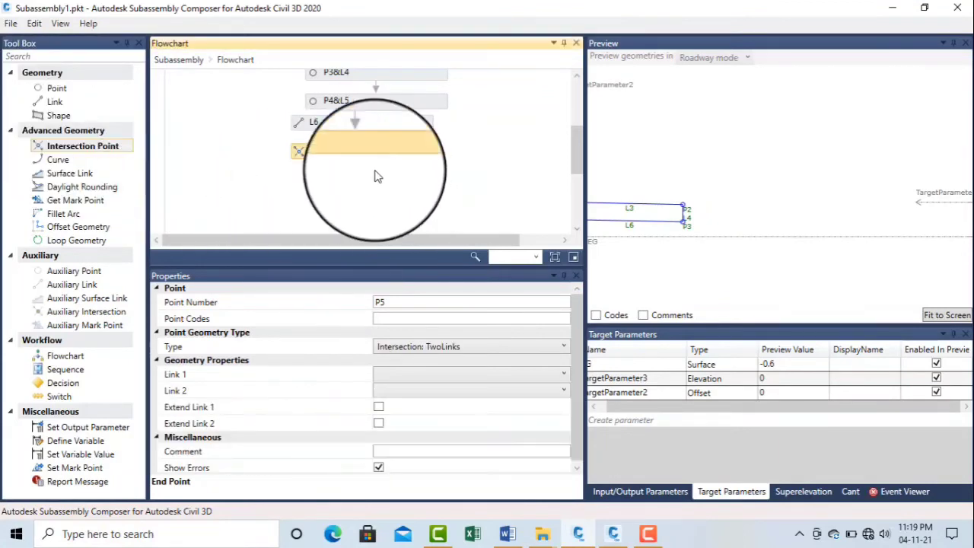
{"action": "left_click", "coordinate": [361, 139]}
{"action": "mouse_move", "coordinate": [364, 148]}
{"action": "left_mouse_down"}
{"action": "mouse_move", "coordinate": [367, 173]}
{"action": "mouse_move", "coordinate": [379, 155]}
{"action": "left_mouse_up"}
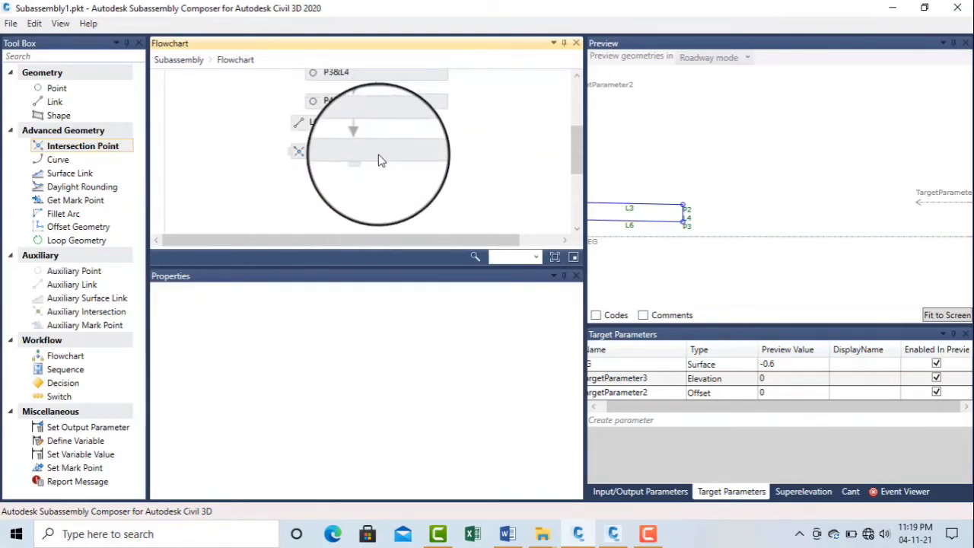
{"action": "left_click", "coordinate": [377, 160]}
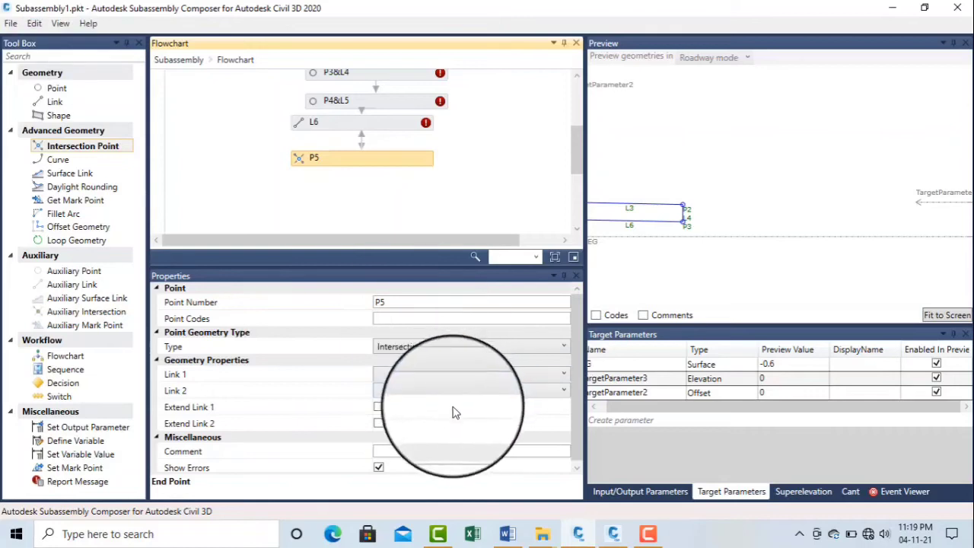
{"action": "left_click", "coordinate": [409, 376]}
{"action": "left_click", "coordinate": [408, 380]}
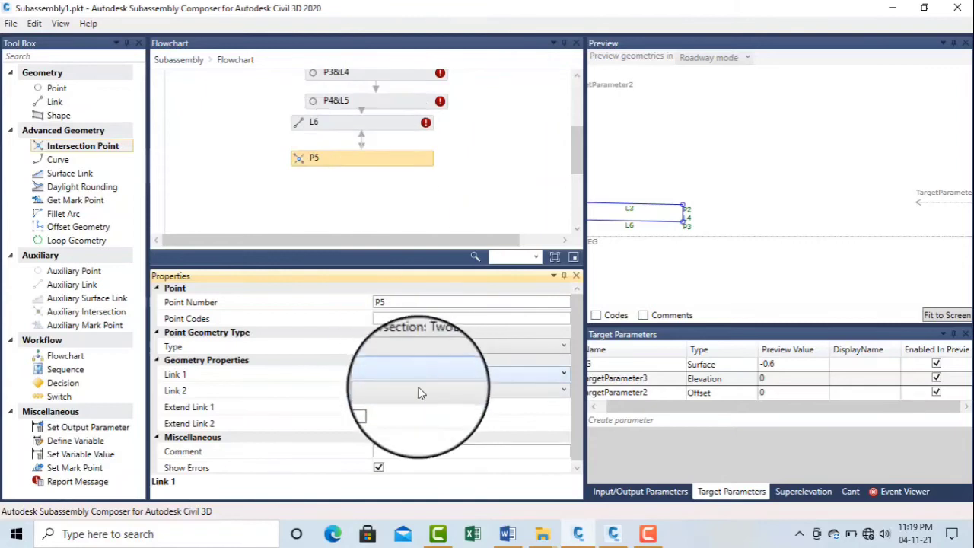
{"action": "left_click", "coordinate": [34, 24]}
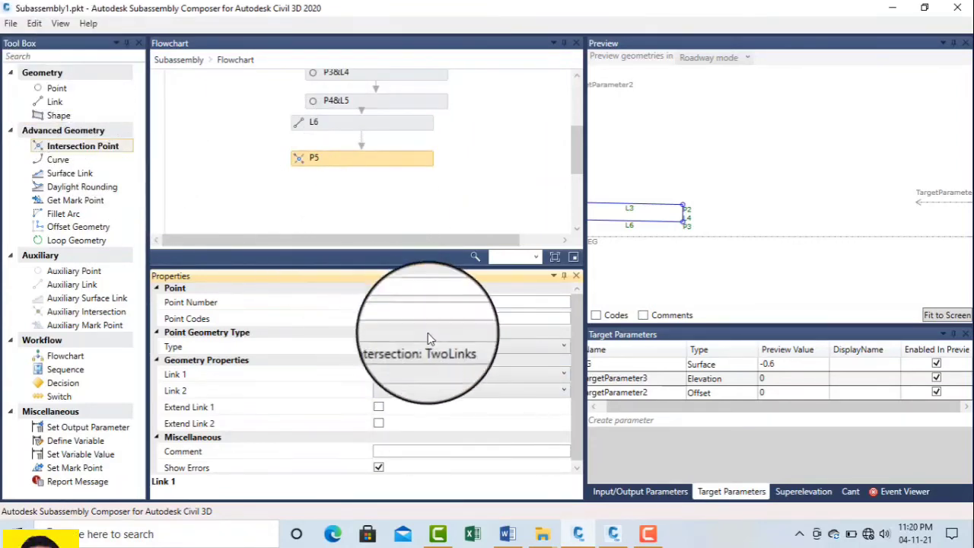
Step: Set the geometry type of P5 to Intersection: TwoPointsSlope and choose P2 as its Point 1
{"action": "left_click", "coordinate": [468, 350]}
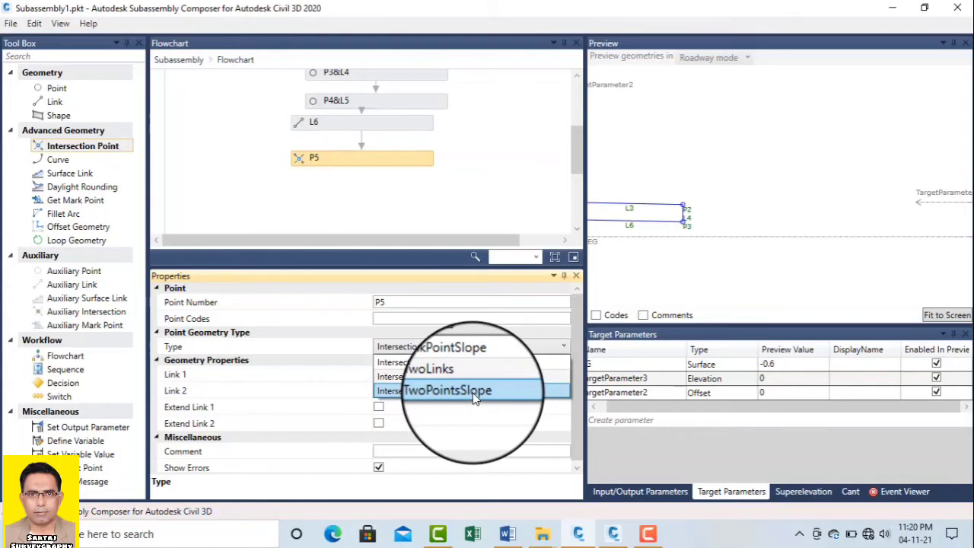
{"action": "left_click", "coordinate": [475, 391]}
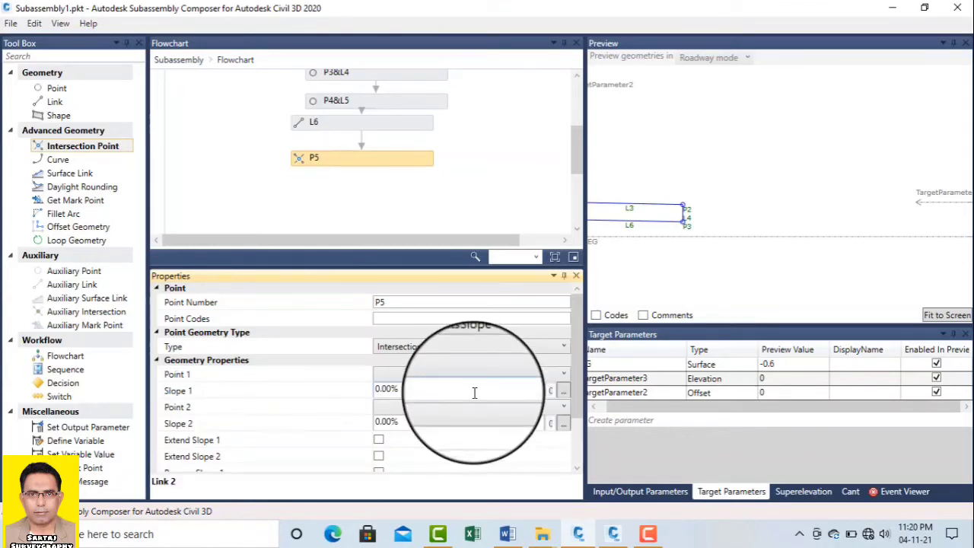
{"action": "left_click", "coordinate": [946, 315]}
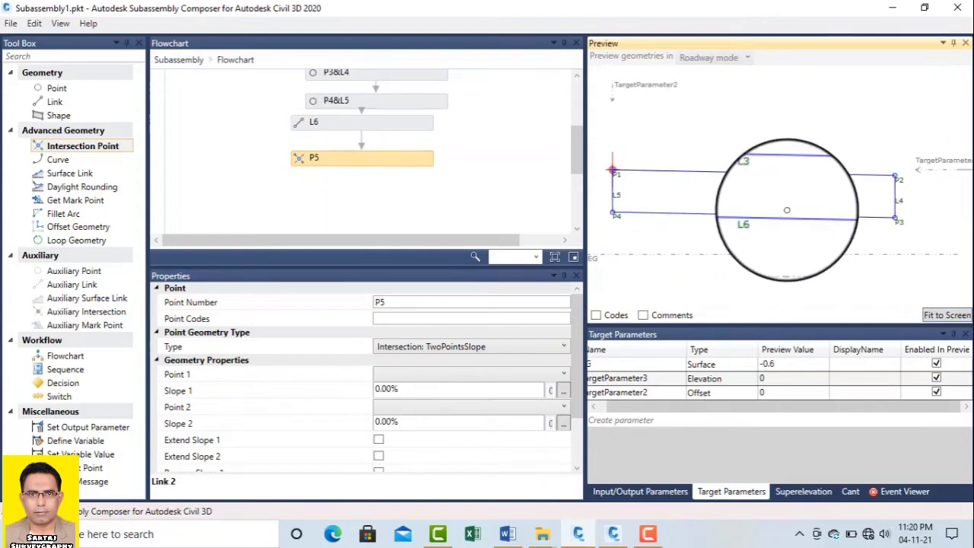
{"action": "scroll", "coordinate": [848, 207], "scroll_direction": "up", "scroll_amount": 3}
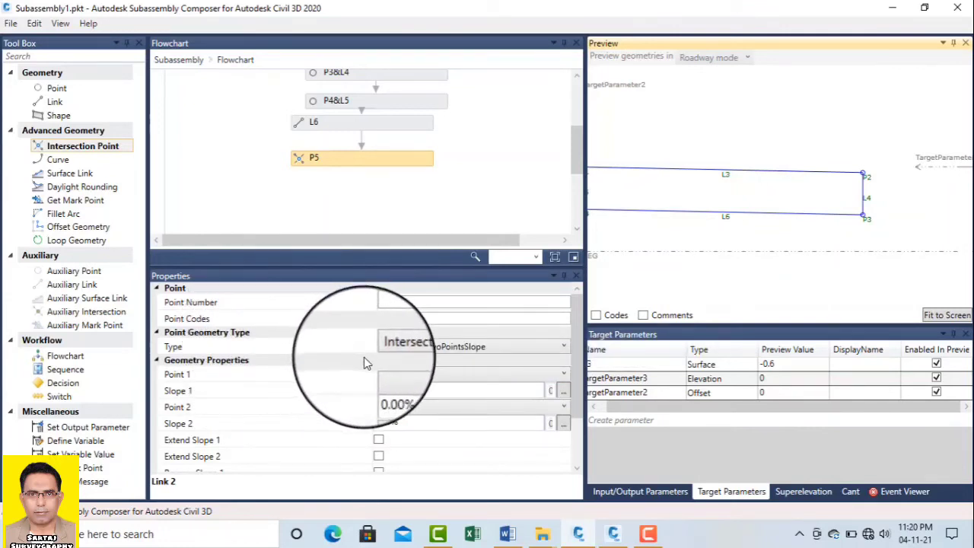
{"action": "left_click", "coordinate": [423, 374]}
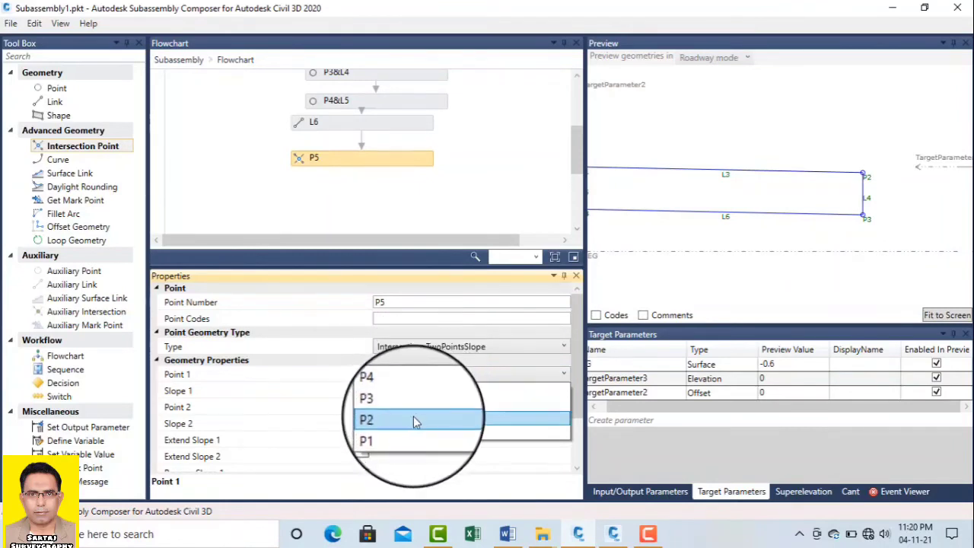
{"action": "left_click", "coordinate": [415, 423]}
{"action": "left_click", "coordinate": [495, 424]}
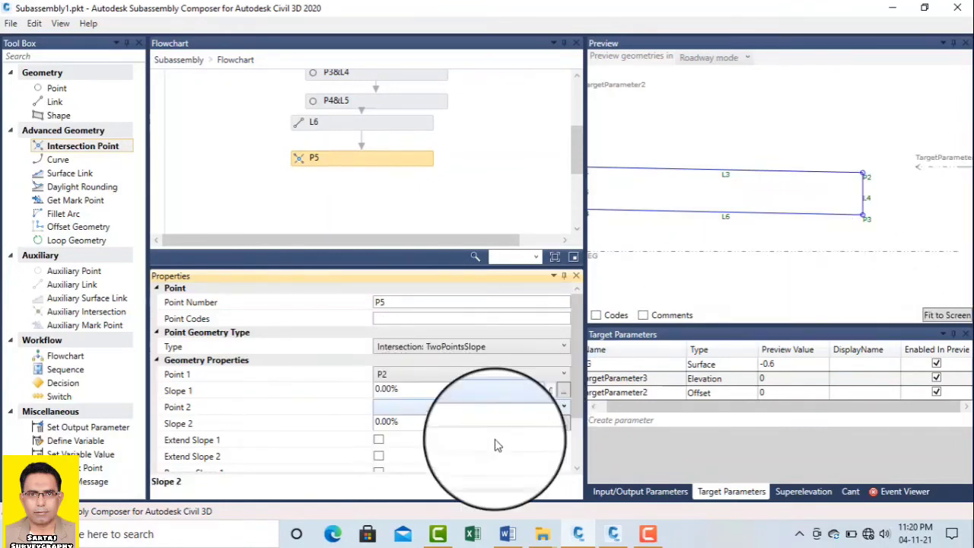
Step: Set Slope 1 of P5 to 25%, choose P3 as Point 2, and extend both slopes
{"action": "left_click", "coordinate": [406, 390]}
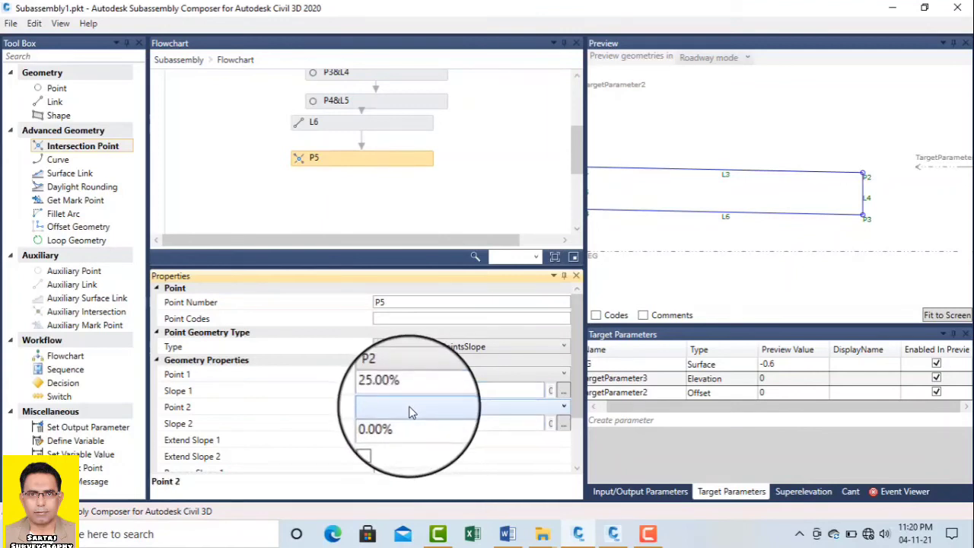
{"action": "left_click", "coordinate": [418, 408]}
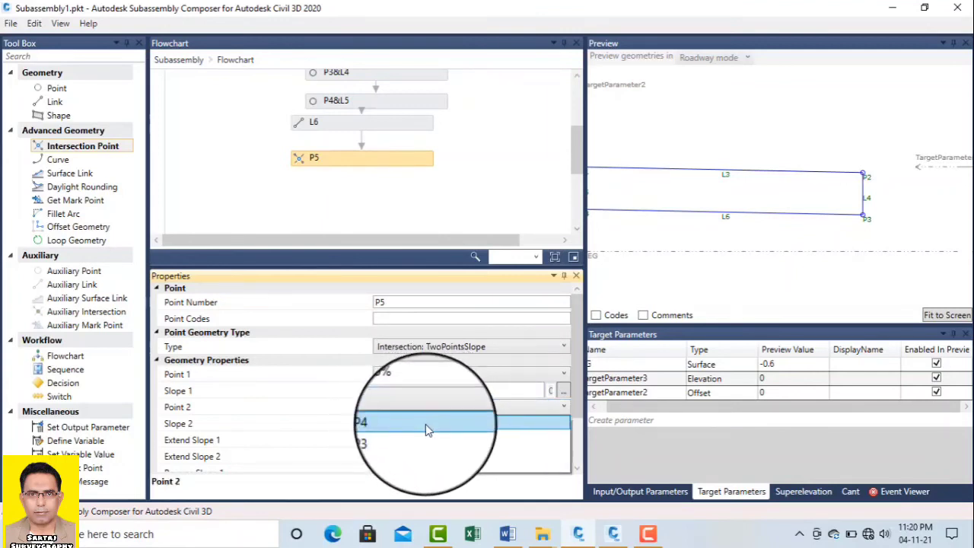
{"action": "left_click", "coordinate": [426, 442]}
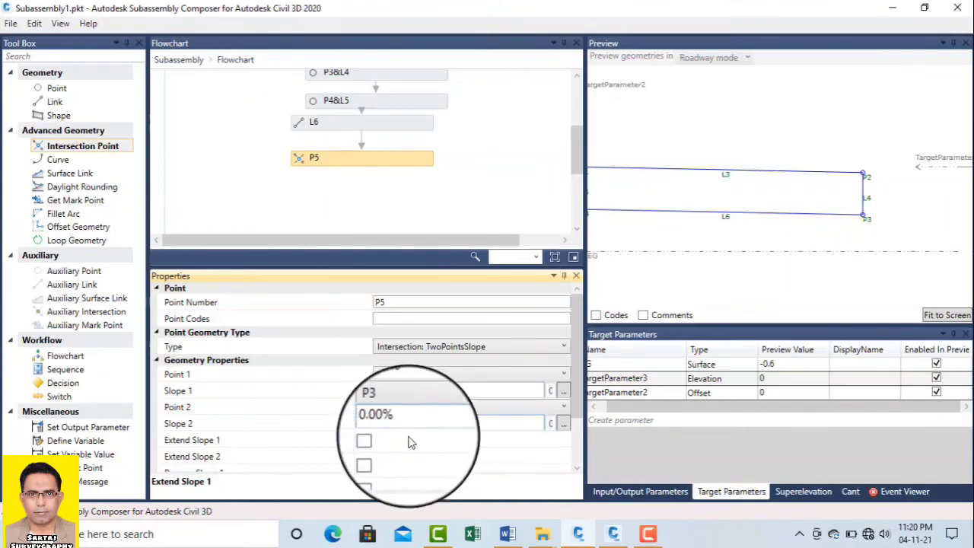
{"action": "left_click", "coordinate": [378, 440]}
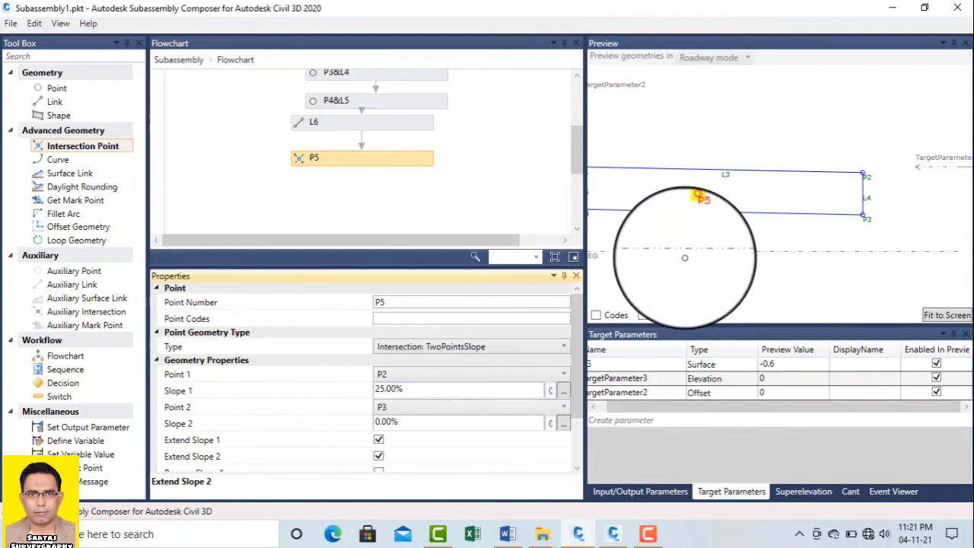
Step: Change Slope 1 of intersection point P5 to -25% and fit the whole subassembly in the preview
{"action": "left_click", "coordinate": [376, 388]}
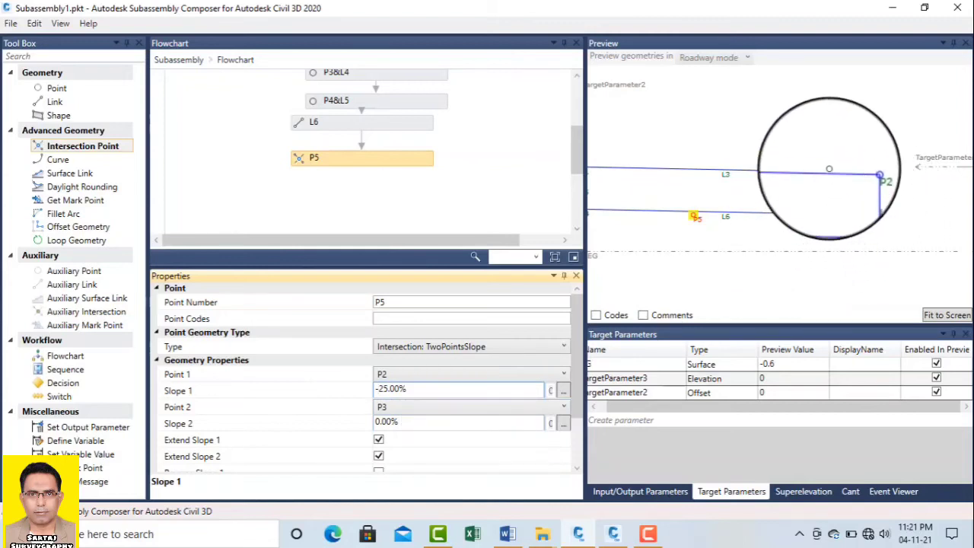
{"action": "left_click", "coordinate": [830, 160]}
{"action": "left_click", "coordinate": [942, 317]}
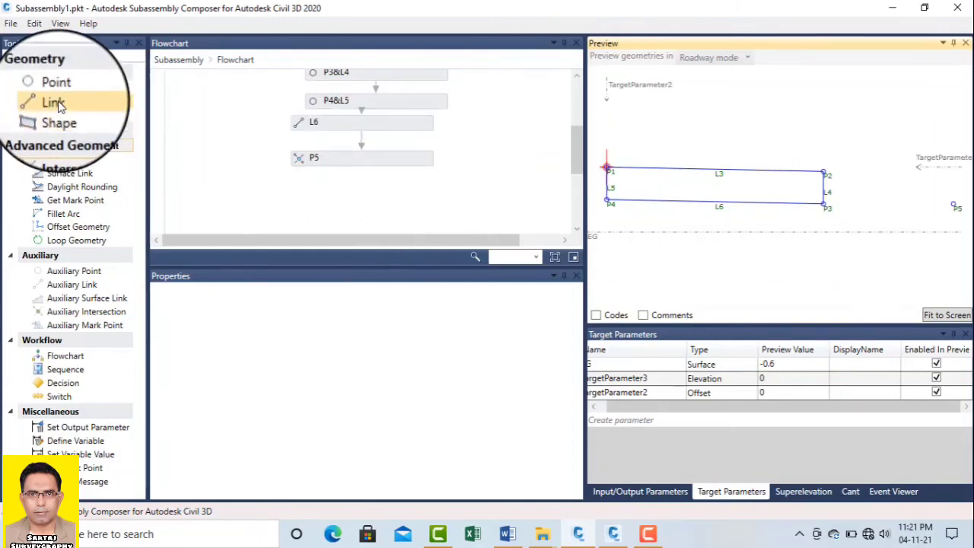
Step: Add a link below P5 in the flowchart that starts at point P2 and ends at point P5
{"action": "left_click_drag", "start_coordinate": [55, 101], "coordinate": [342, 186]}
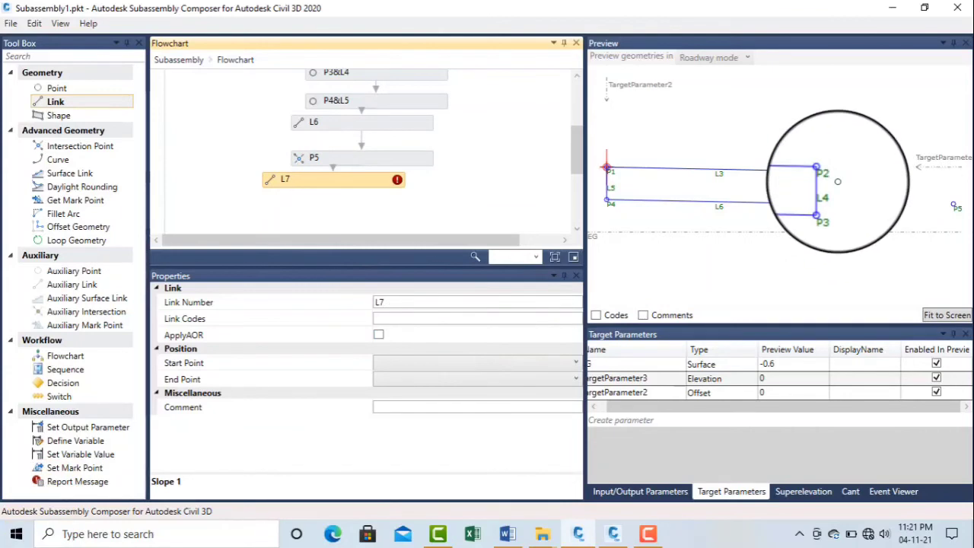
{"action": "left_click", "coordinate": [429, 364]}
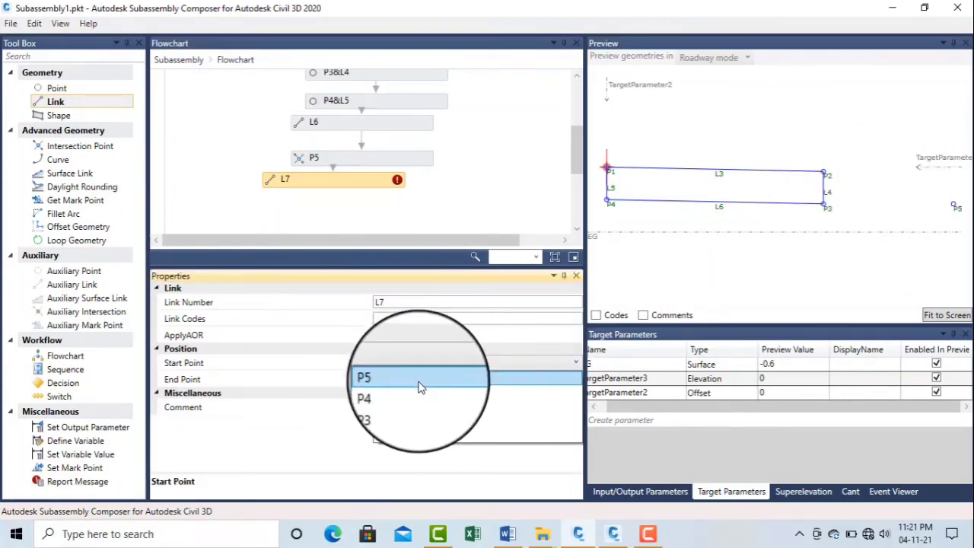
{"action": "left_click", "coordinate": [422, 423]}
{"action": "left_click", "coordinate": [413, 378]}
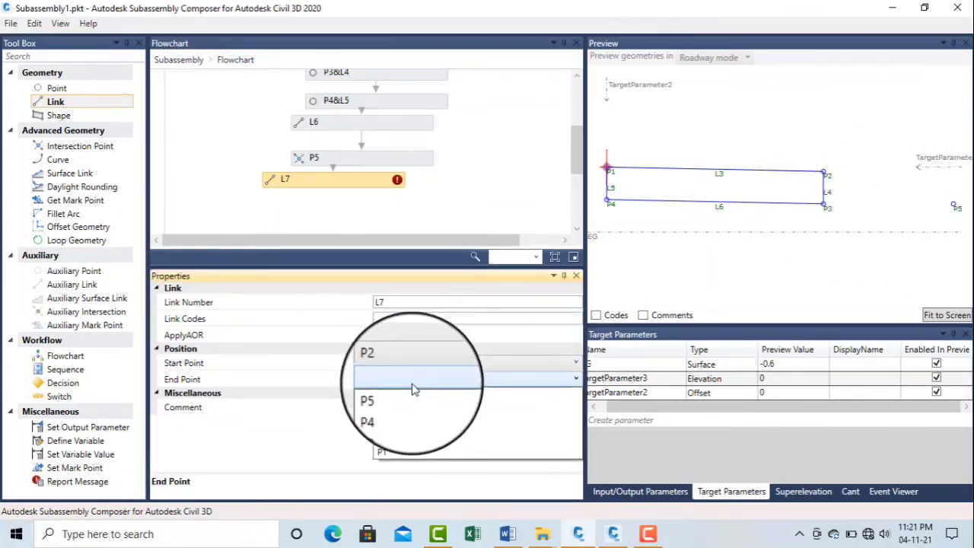
{"action": "left_click", "coordinate": [417, 393]}
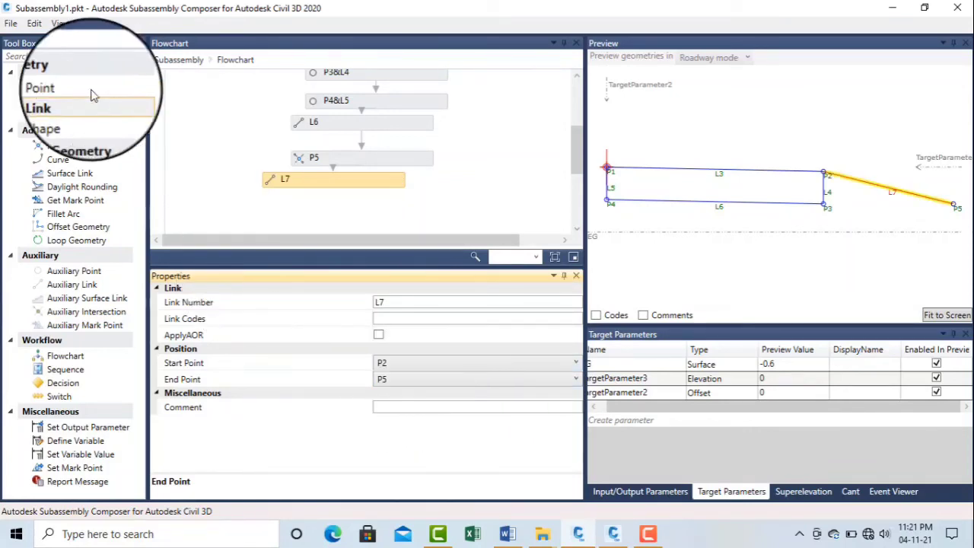
Step: Add a link below L7 in the flowchart that starts at point P3 and ends at point P5
{"action": "left_click_drag", "start_coordinate": [56, 101], "coordinate": [324, 213]}
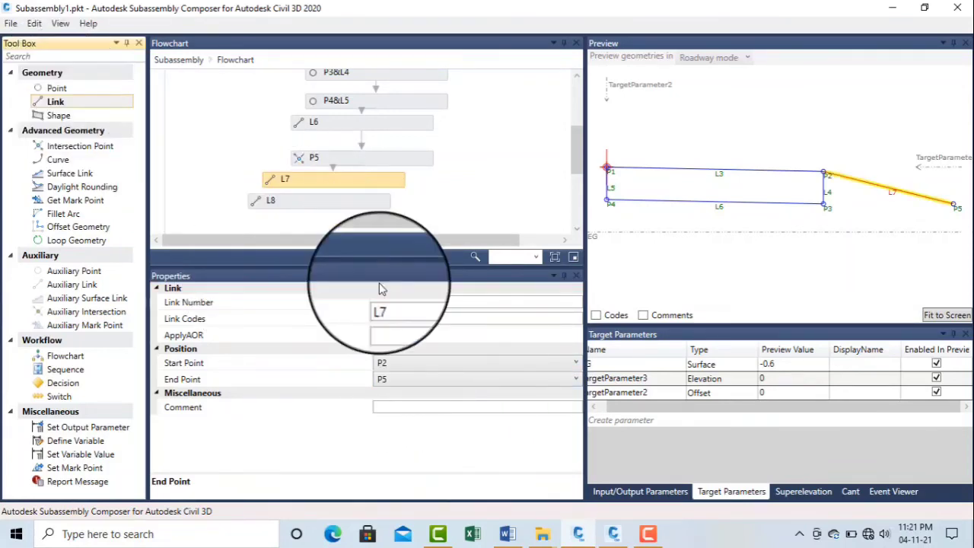
{"action": "left_click", "coordinate": [403, 363]}
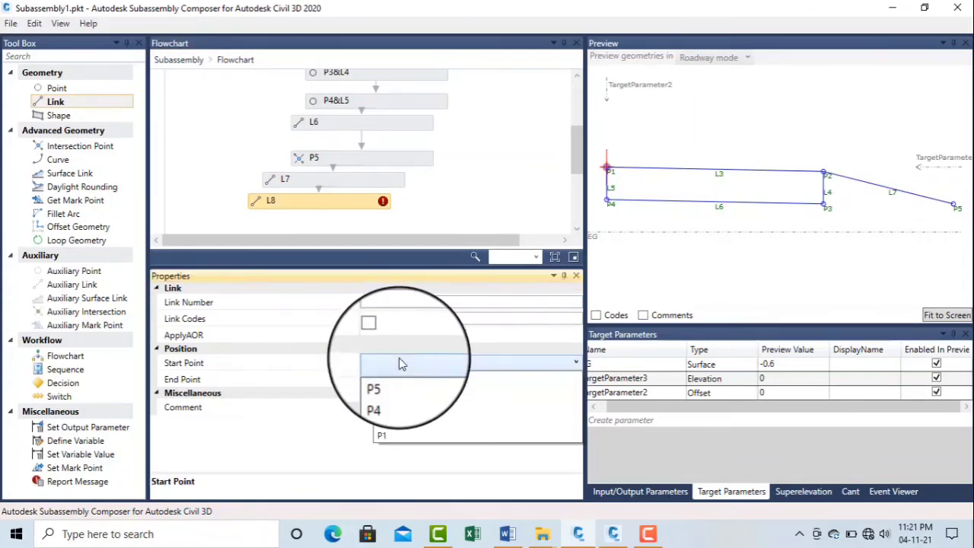
{"action": "left_click", "coordinate": [411, 405]}
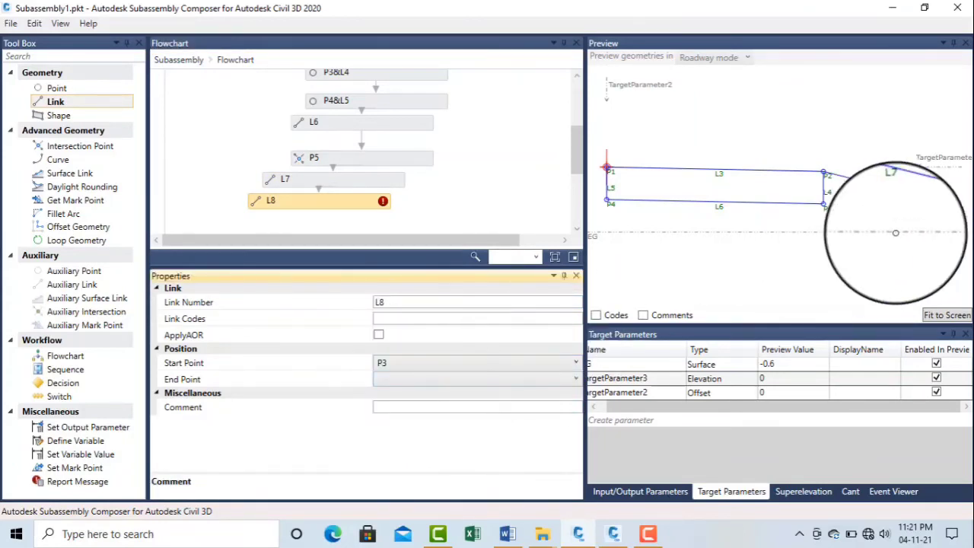
{"action": "left_click", "coordinate": [454, 380]}
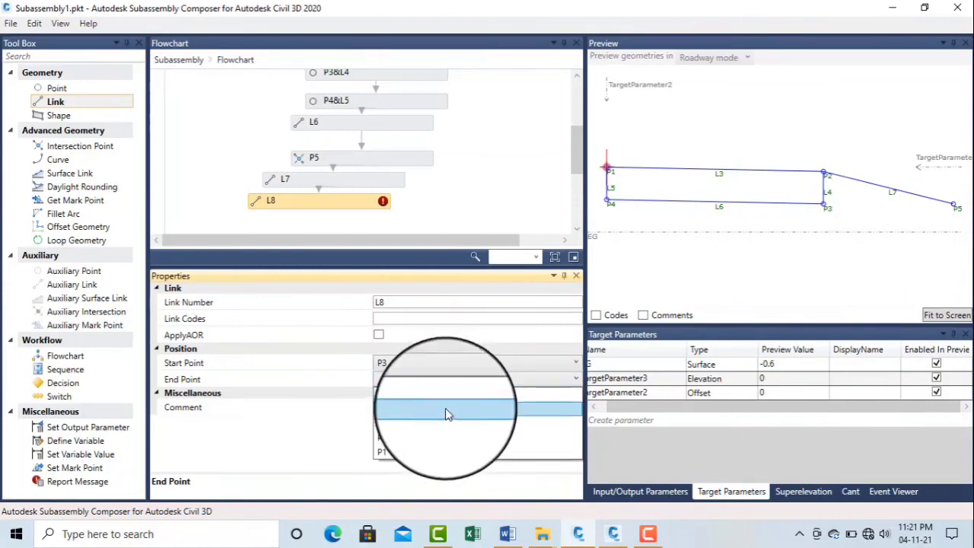
{"action": "left_click", "coordinate": [451, 404]}
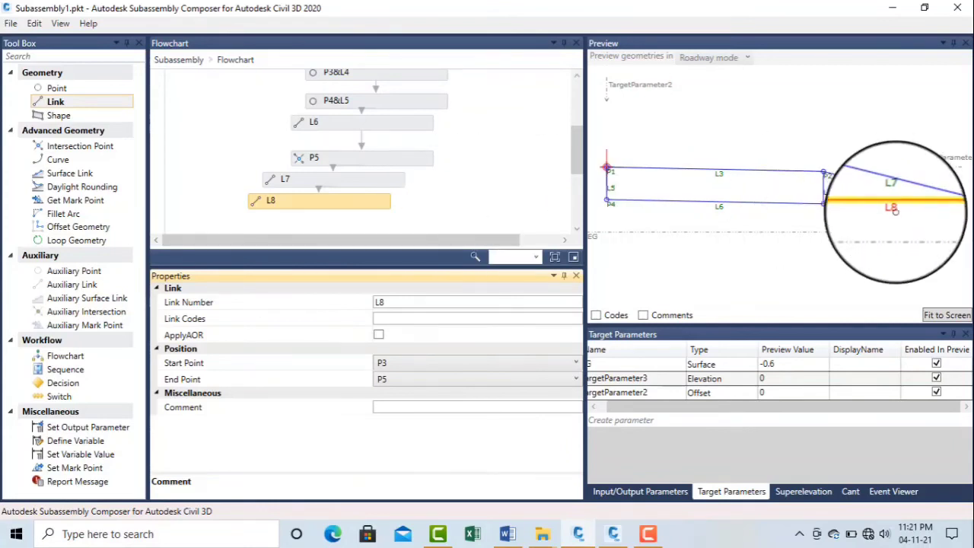
Step: Try entering 25 as Slope 2 of intersection point P5
{"action": "left_click", "coordinate": [363, 167]}
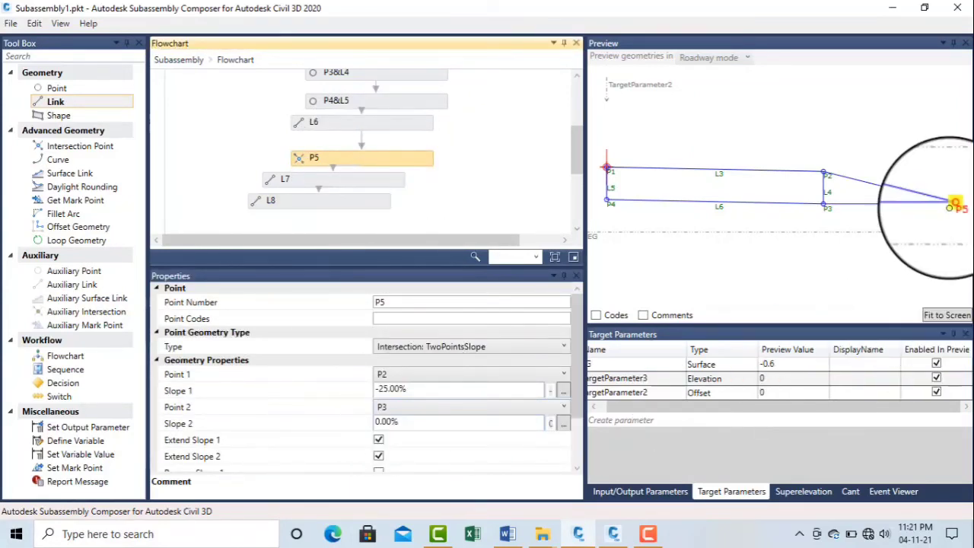
{"action": "left_click", "coordinate": [397, 423]}
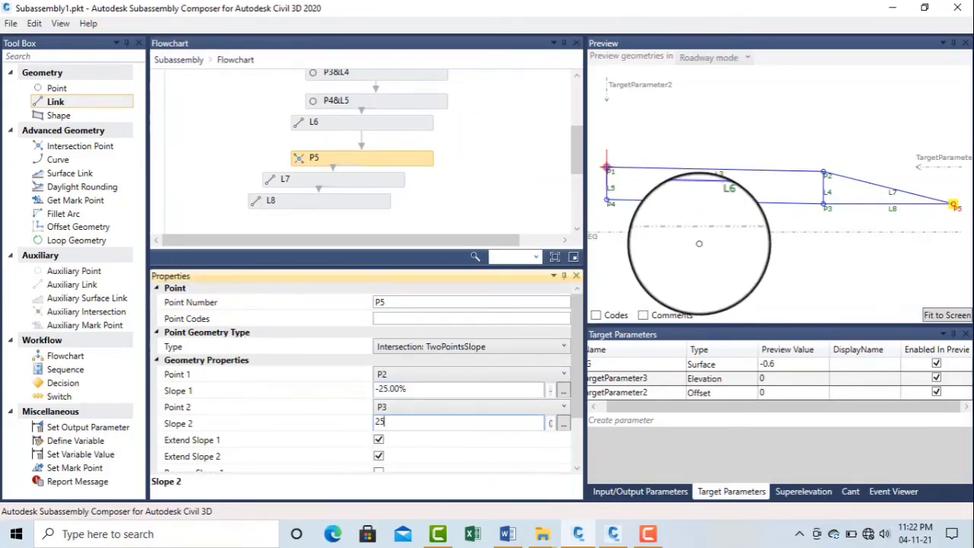
{"action": "left_click", "coordinate": [739, 304]}
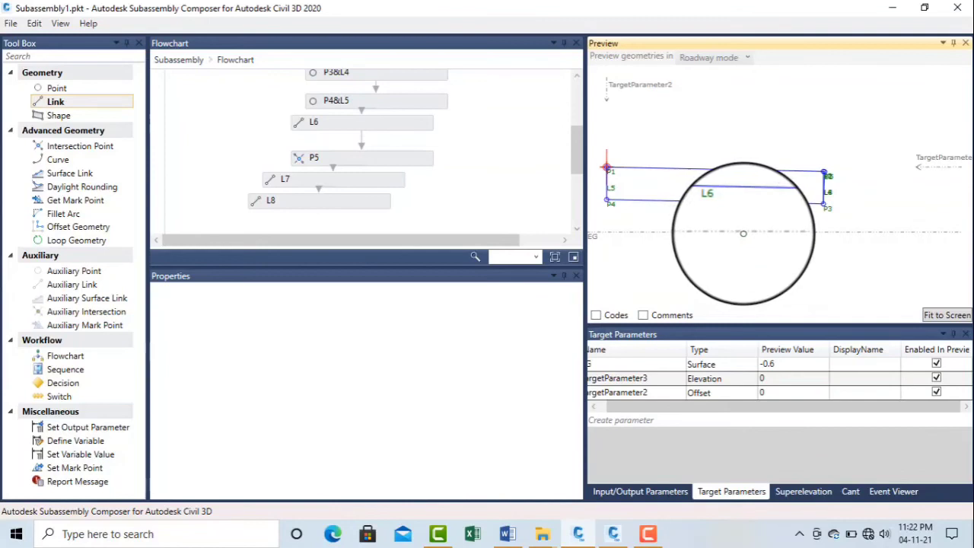
Step: Set Slope 2 of intersection point P5 to the ratio 4:1
{"action": "left_click", "coordinate": [362, 201]}
{"action": "left_click", "coordinate": [369, 159]}
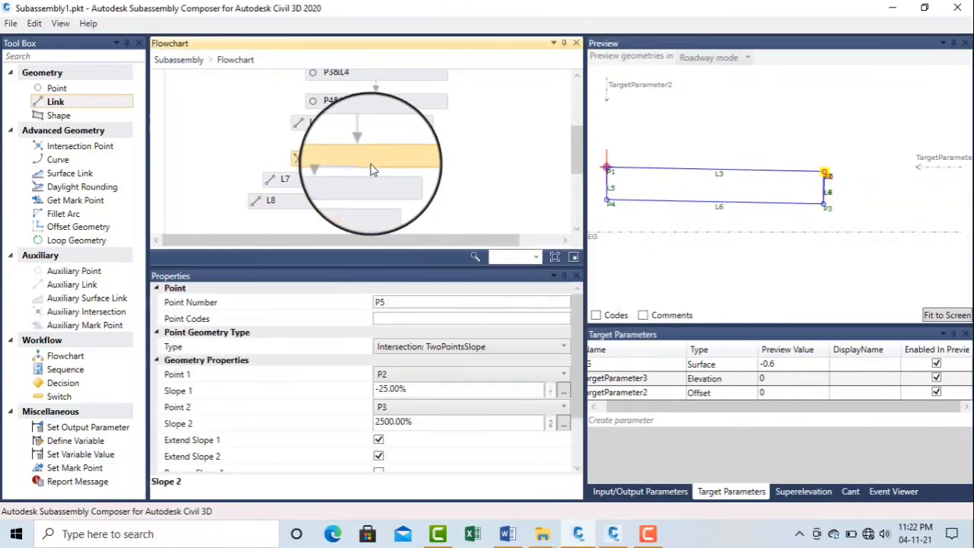
{"action": "double_click", "coordinate": [403, 423]}
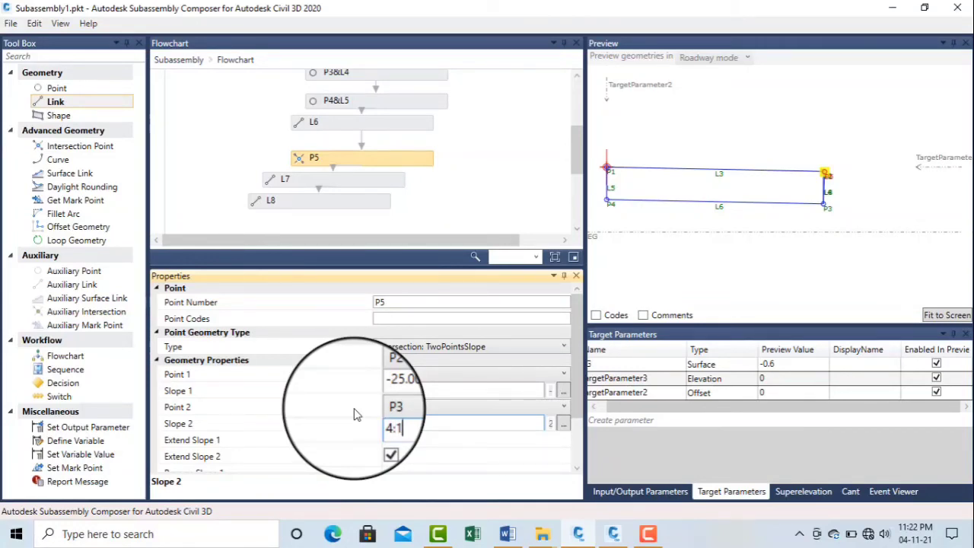
{"action": "left_click", "coordinate": [630, 207]}
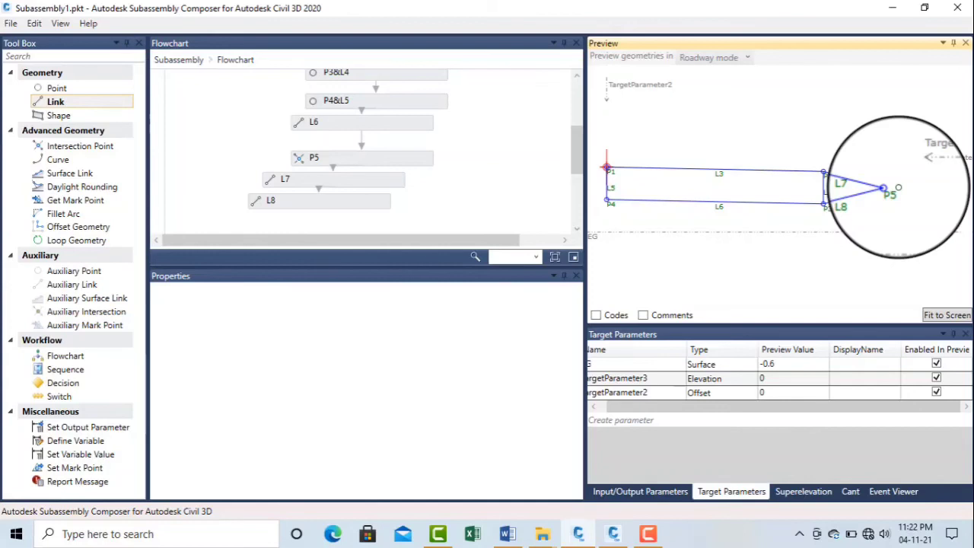
Step: Review the properties of intersection point P5 and fit the whole subassembly in the preview
{"action": "left_click", "coordinate": [101, 146]}
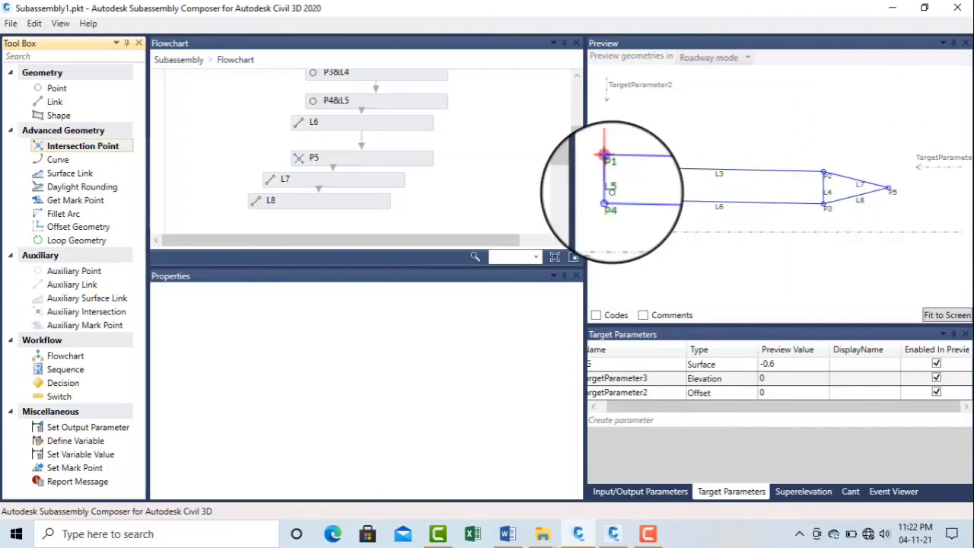
{"action": "left_click", "coordinate": [350, 158]}
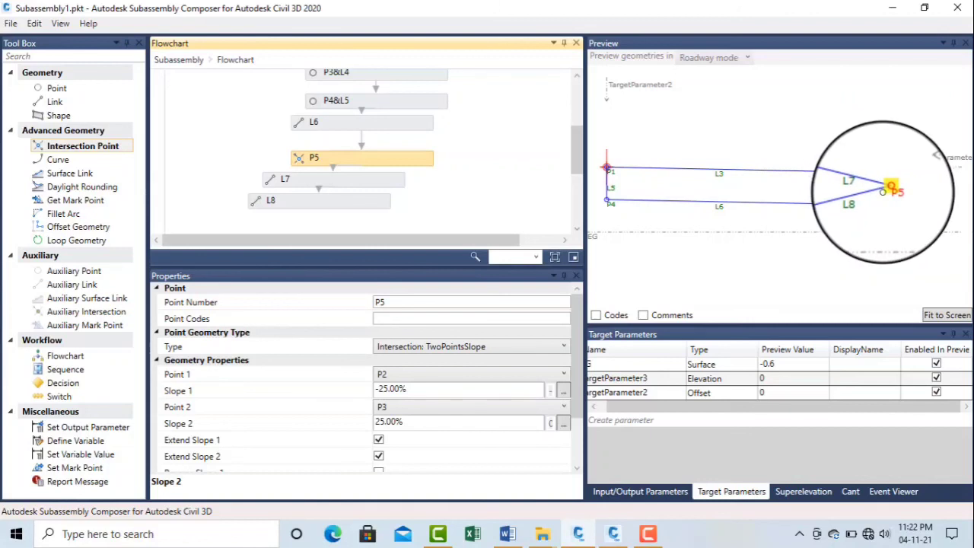
{"action": "left_click", "coordinate": [947, 315]}
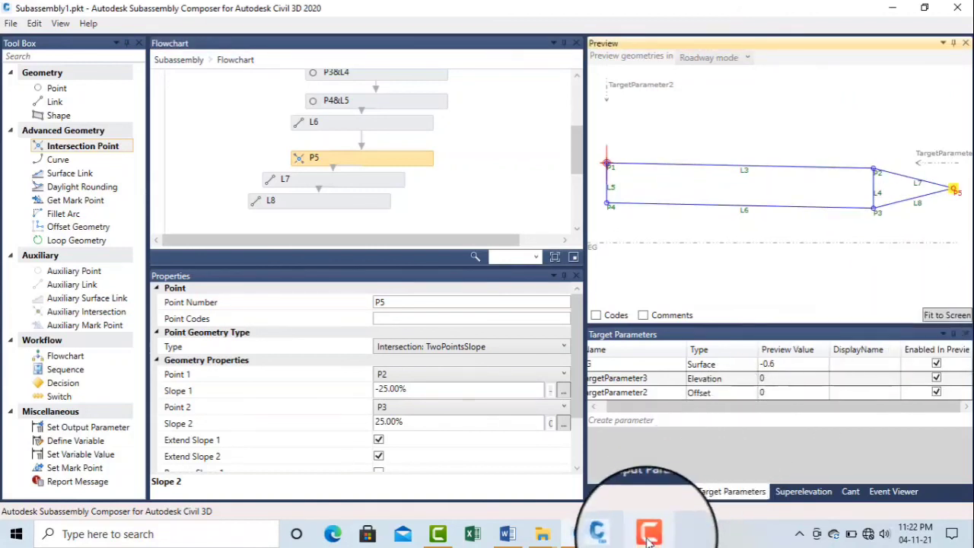
{"action": "mouse_move", "coordinate": [653, 541]}
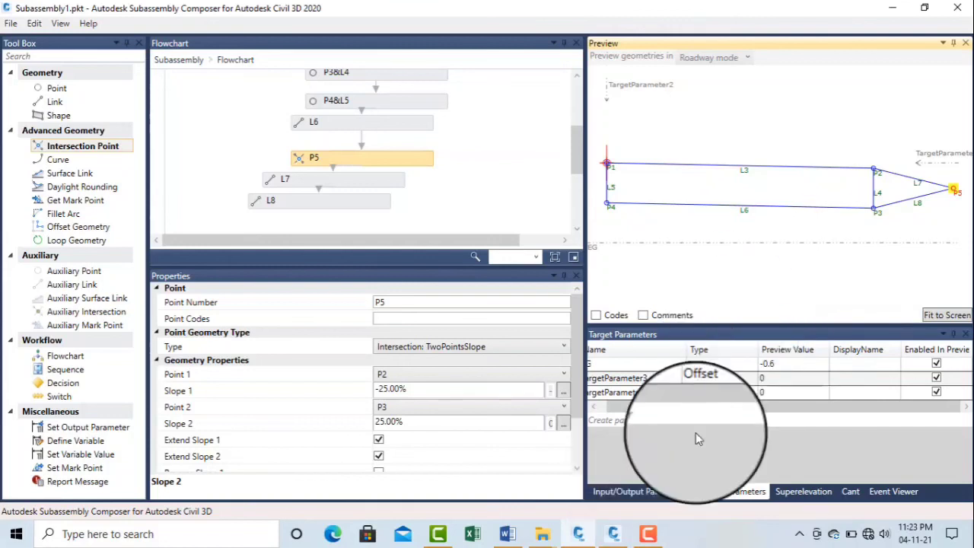
{"action": "left_click", "coordinate": [649, 537]}
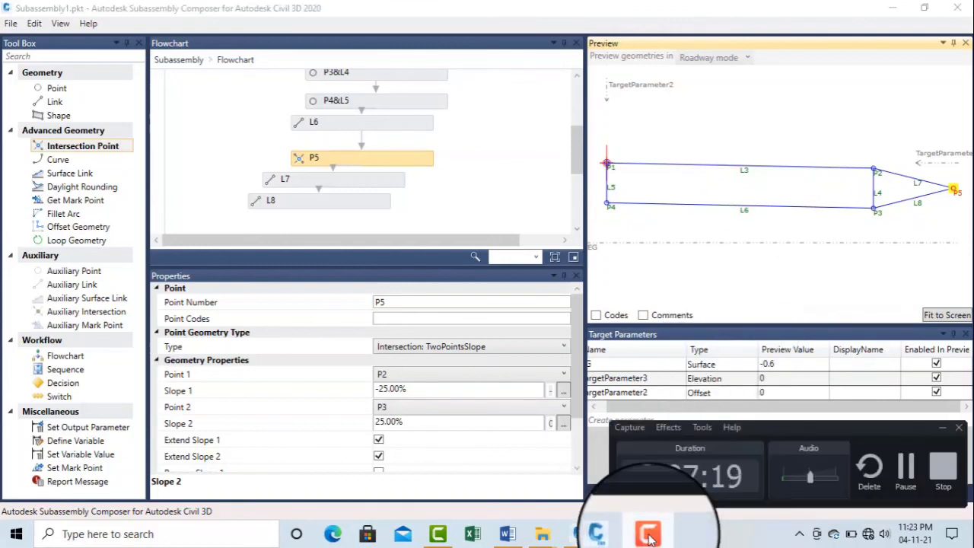